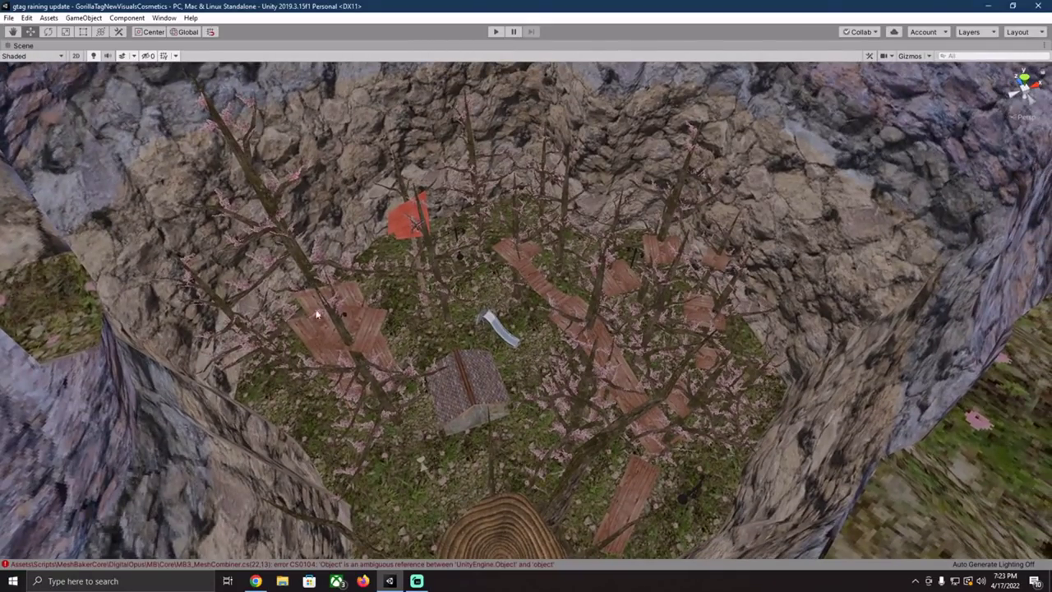
- Restore the full editor layout with Shift+Space so Hierarchy and Inspector reappear beside the forest map
{"action": "key", "text": "shift+space"}
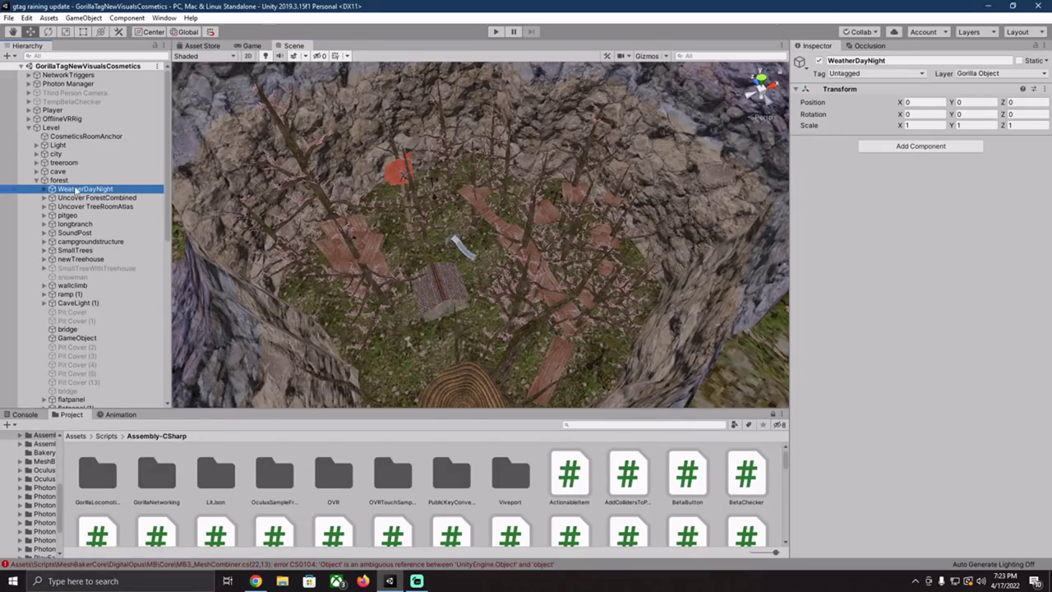
- Expand WeatherDayNight, glance at snow, then frame the rain object with its TimeOfDayDependentAudio script
{"action": "left_click", "coordinate": [45, 189]}
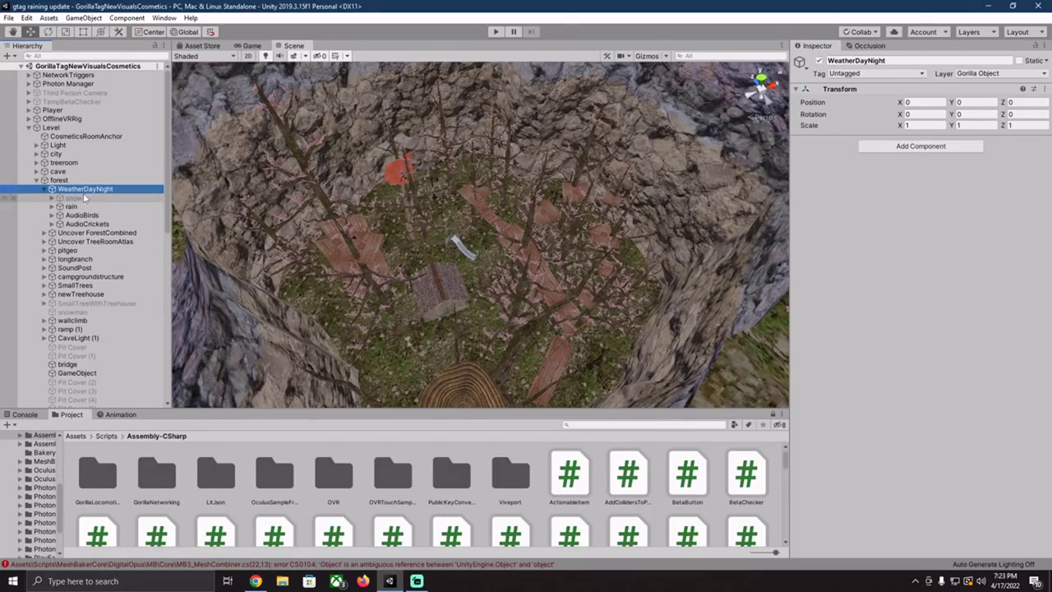
{"action": "left_click", "coordinate": [71, 199]}
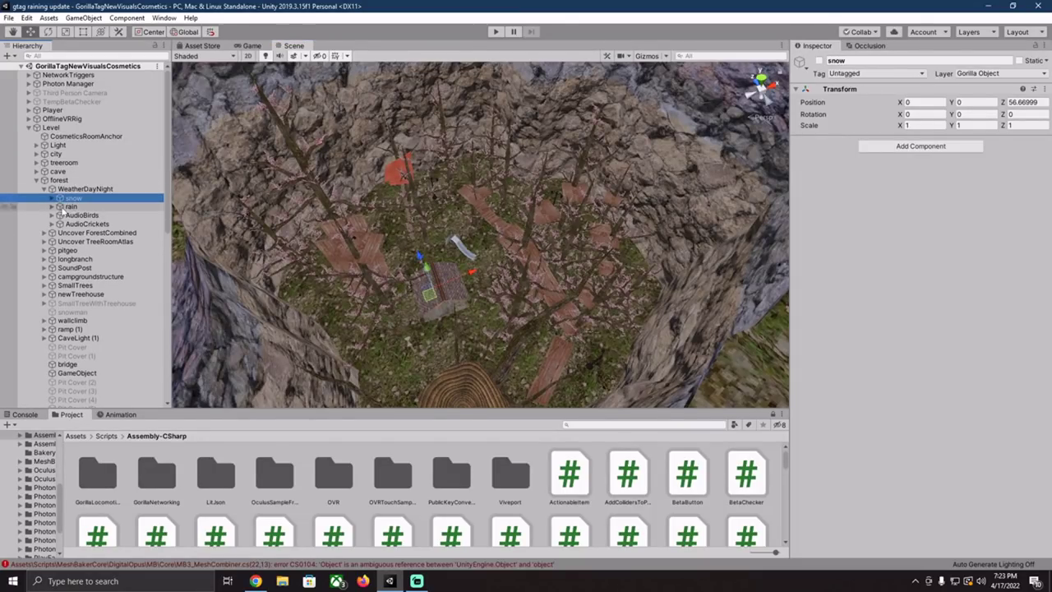
{"action": "mouse_move", "coordinate": [317, 216]}
{"action": "right_mouse_down"}
{"action": "mouse_move", "coordinate": [277, 219]}
{"action": "mouse_move", "coordinate": [250, 167]}
{"action": "right_mouse_up"}
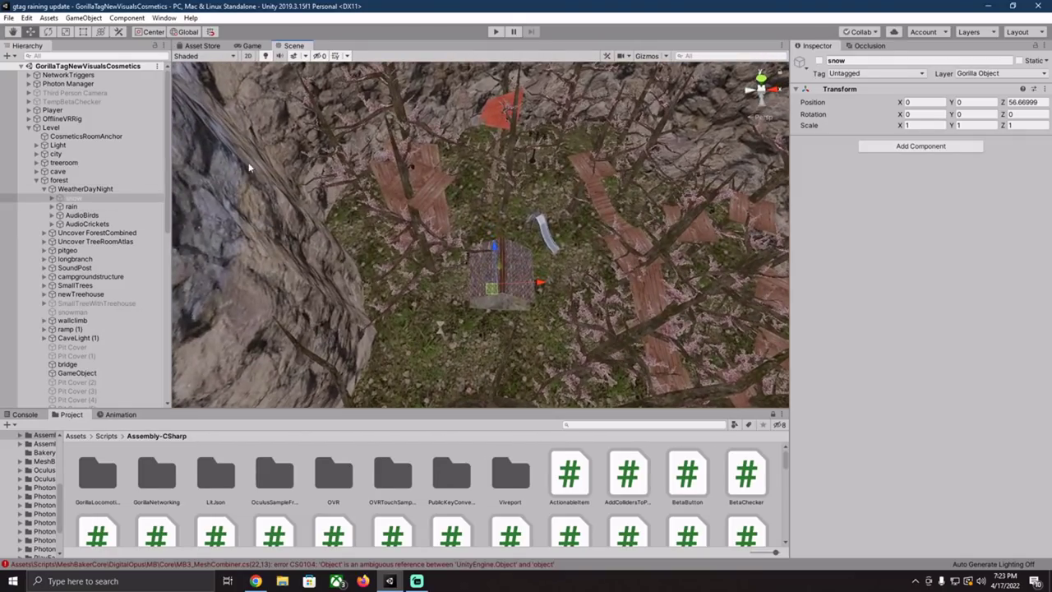
{"action": "double_click", "coordinate": [81, 207]}
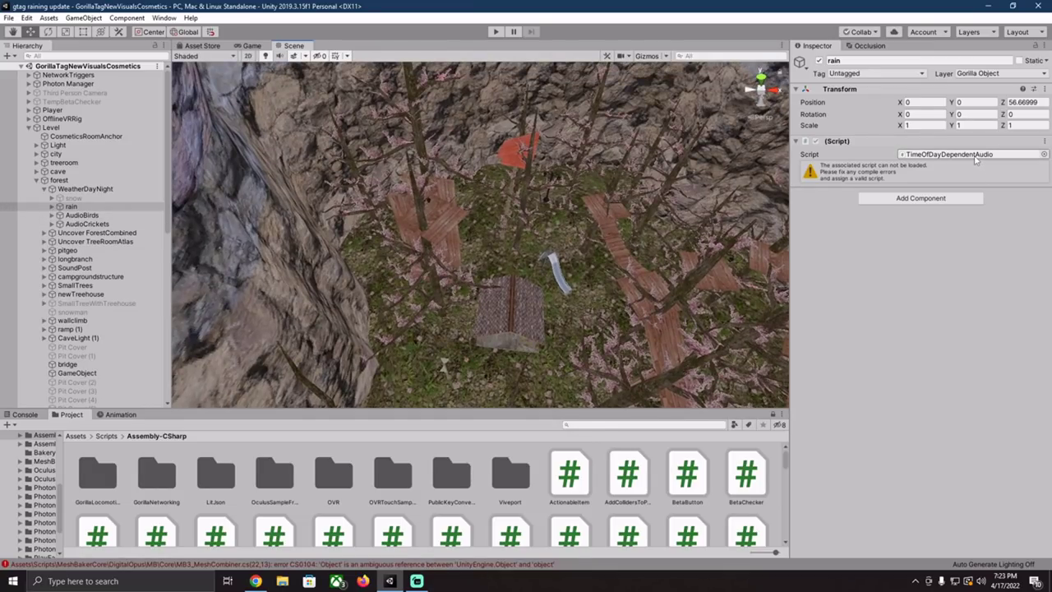
- Find and open the TimeOfDayDependentAudio script in the Project panel to read its code
{"action": "scroll", "coordinate": [580, 531], "scroll_direction": "down", "scroll_amount": 2}
{"action": "scroll", "coordinate": [580, 529], "scroll_direction": "down", "scroll_amount": 2}
{"action": "scroll", "coordinate": [580, 526], "scroll_direction": "down", "scroll_amount": 2}
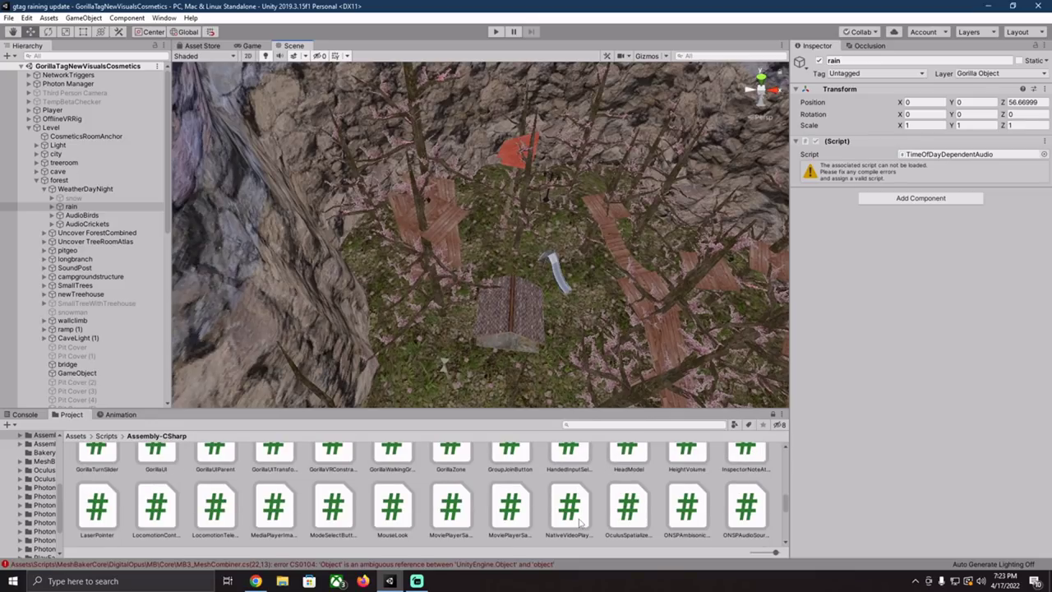
{"action": "scroll", "coordinate": [580, 523], "scroll_direction": "down", "scroll_amount": 2}
{"action": "scroll", "coordinate": [581, 522], "scroll_direction": "down", "scroll_amount": 2}
{"action": "scroll", "coordinate": [580, 523], "scroll_direction": "down", "scroll_amount": 2}
{"action": "scroll", "coordinate": [581, 523], "scroll_direction": "down", "scroll_amount": 2}
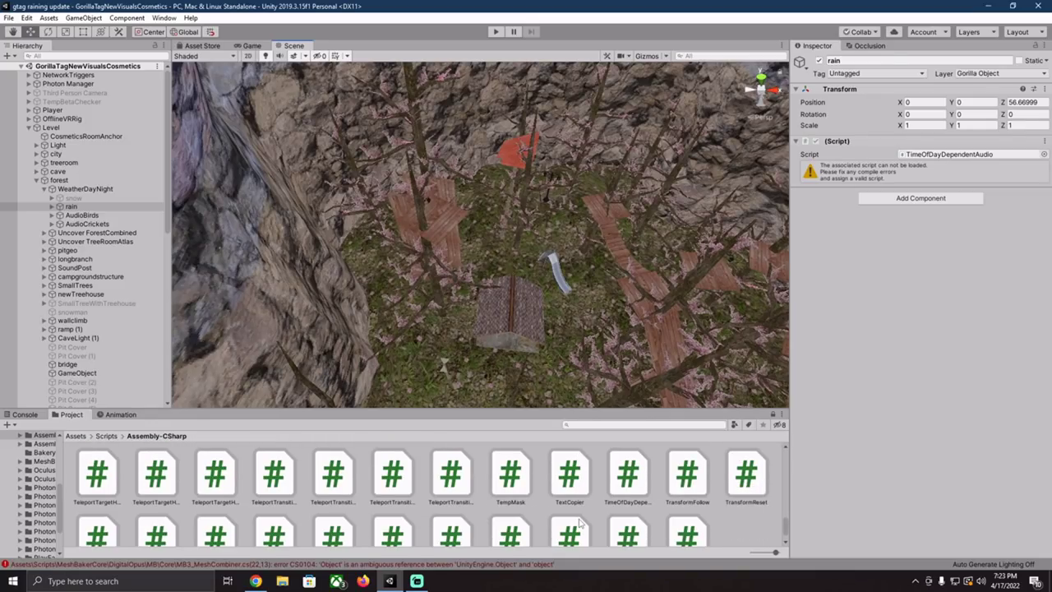
{"action": "left_click", "coordinate": [628, 481]}
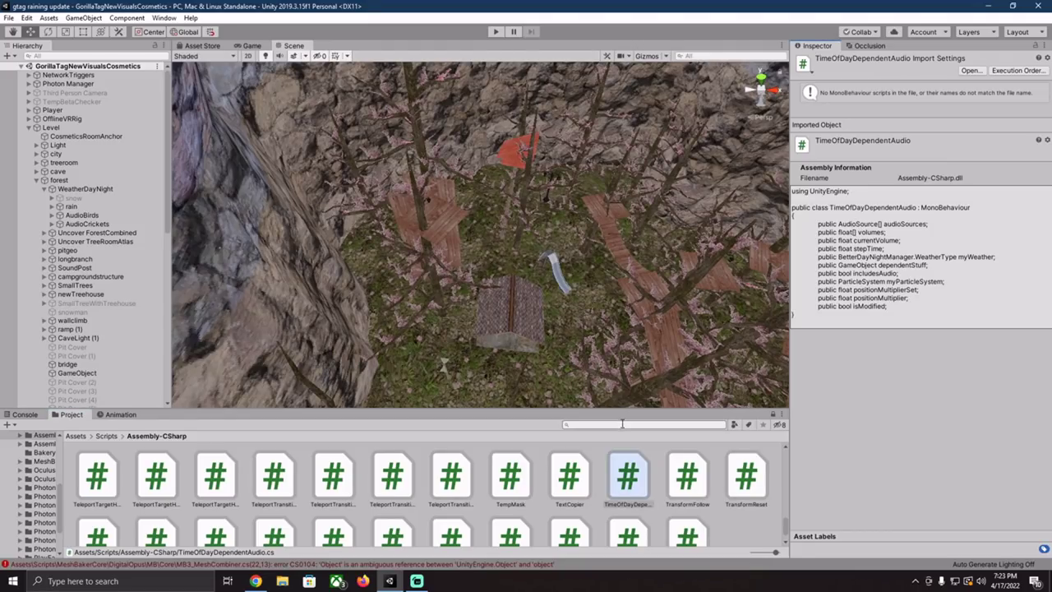
- Scroll back up the Project panel toward the BetterDayNightManager script
{"action": "scroll", "coordinate": [587, 491], "scroll_direction": "up", "scroll_amount": 3}
{"action": "scroll", "coordinate": [587, 491], "scroll_direction": "up", "scroll_amount": 3}
{"action": "scroll", "coordinate": [587, 491], "scroll_direction": "up", "scroll_amount": 3}
{"action": "scroll", "coordinate": [587, 491], "scroll_direction": "up", "scroll_amount": 3}
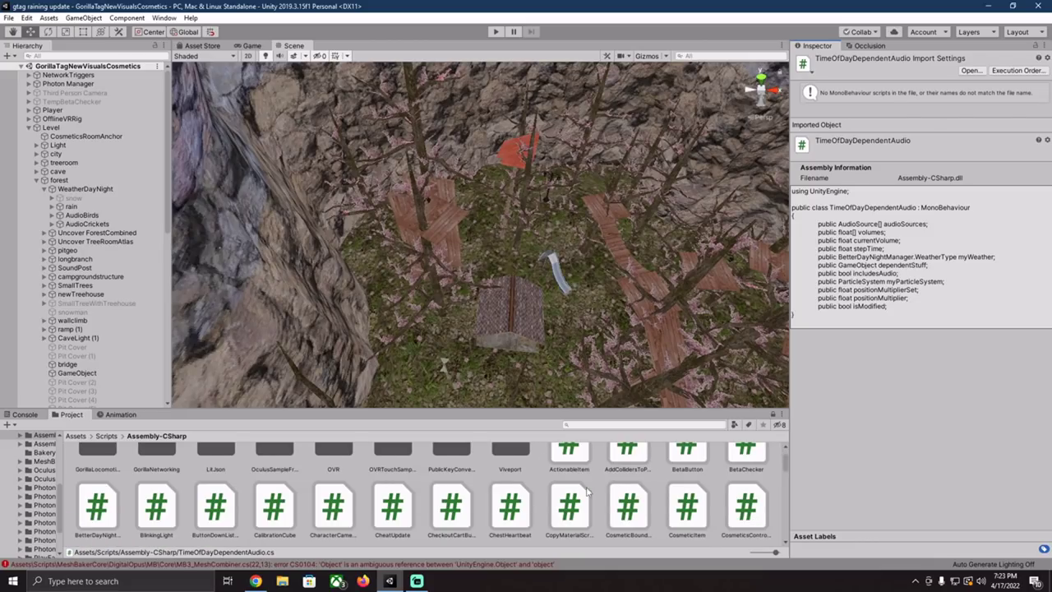
{"action": "left_click", "coordinate": [97, 509]}
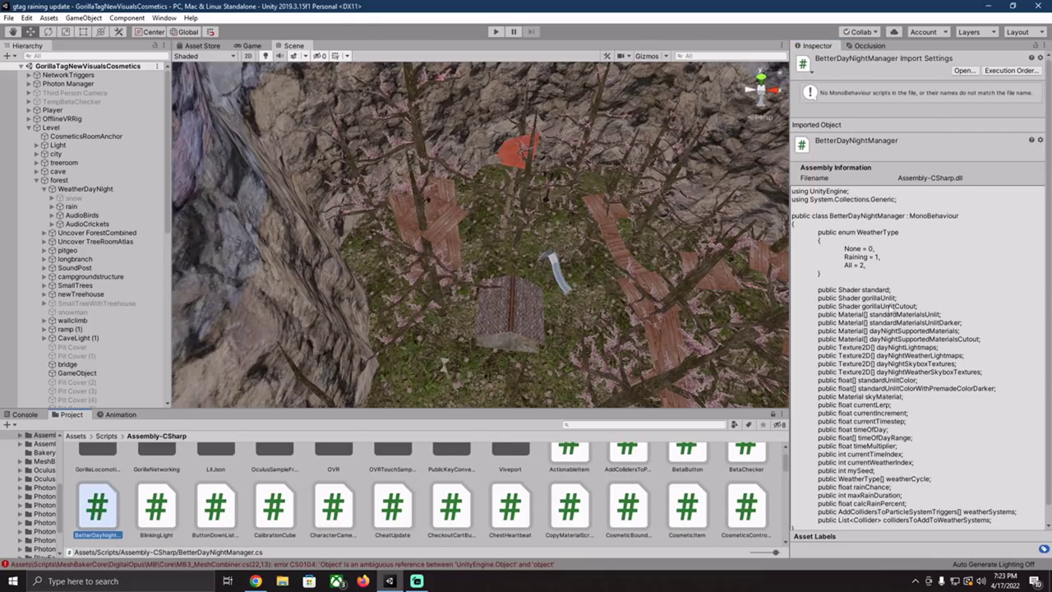
{"action": "scroll", "coordinate": [863, 259], "scroll_direction": "down", "scroll_amount": 1}
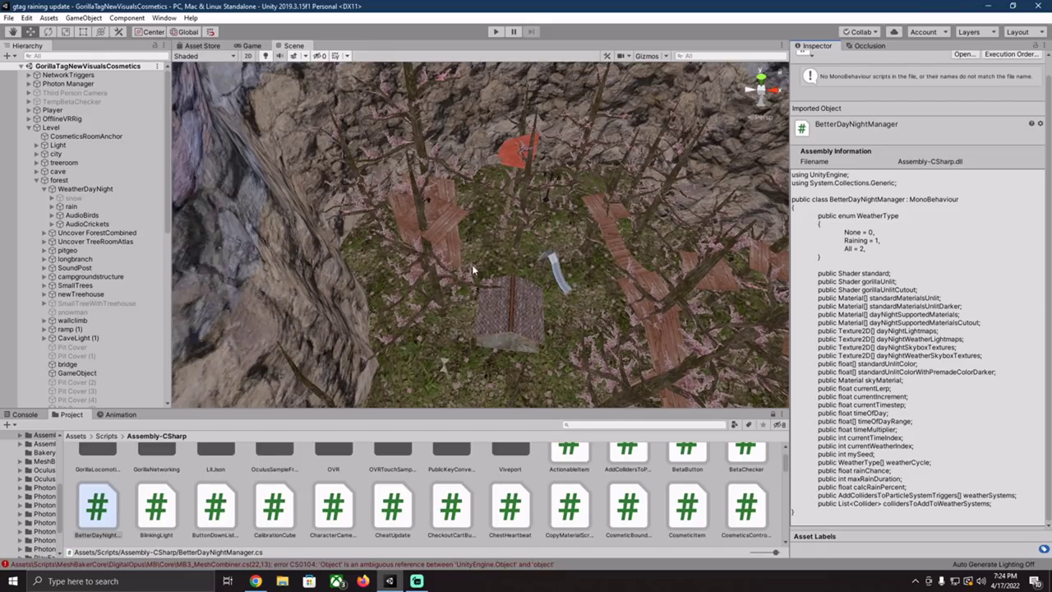
{"action": "right_click_drag", "start_coordinate": [473, 269], "coordinate": [590, 282]}
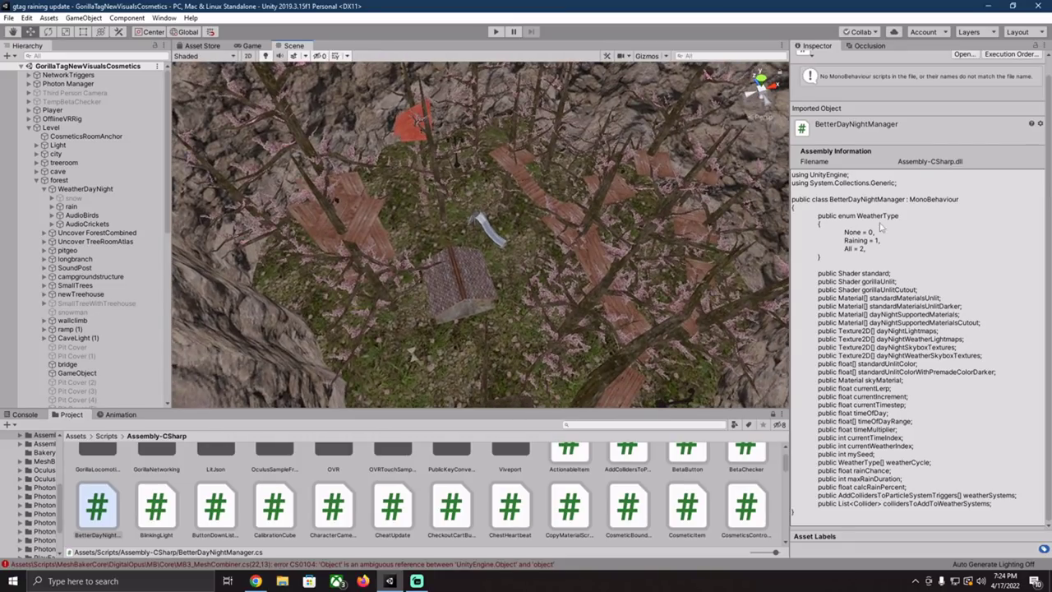
{"action": "mouse_move", "coordinate": [545, 238]}
{"action": "right_mouse_down"}
{"action": "mouse_move", "coordinate": [531, 256]}
{"action": "mouse_move", "coordinate": [485, 252]}
{"action": "right_mouse_up"}
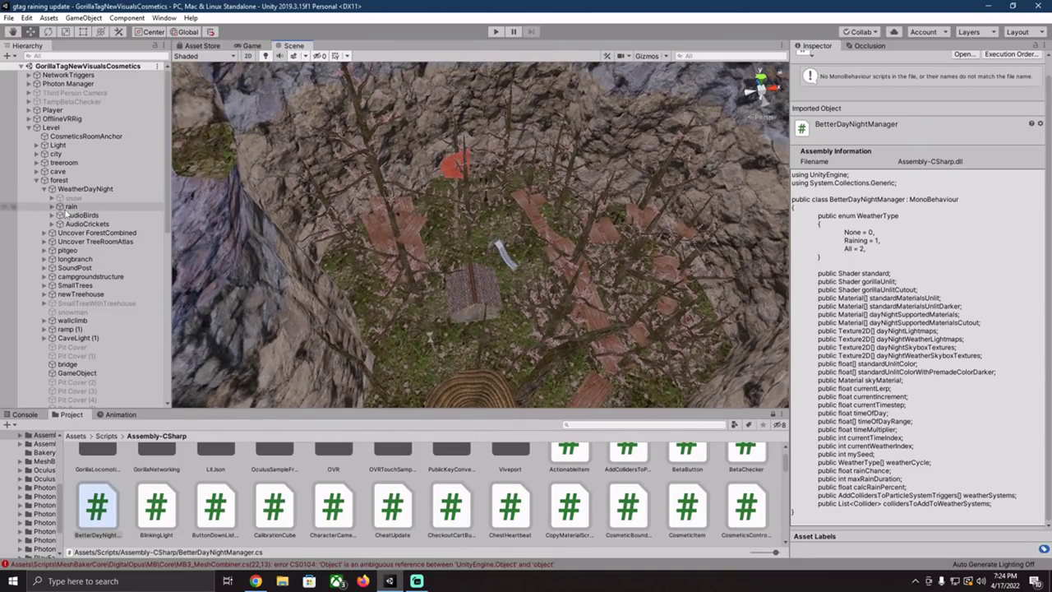
- Expand rain > DependentStuff > QuieterRainTriggers and frame the QuieterRain (7) trigger box by the stump
{"action": "left_click", "coordinate": [52, 207]}
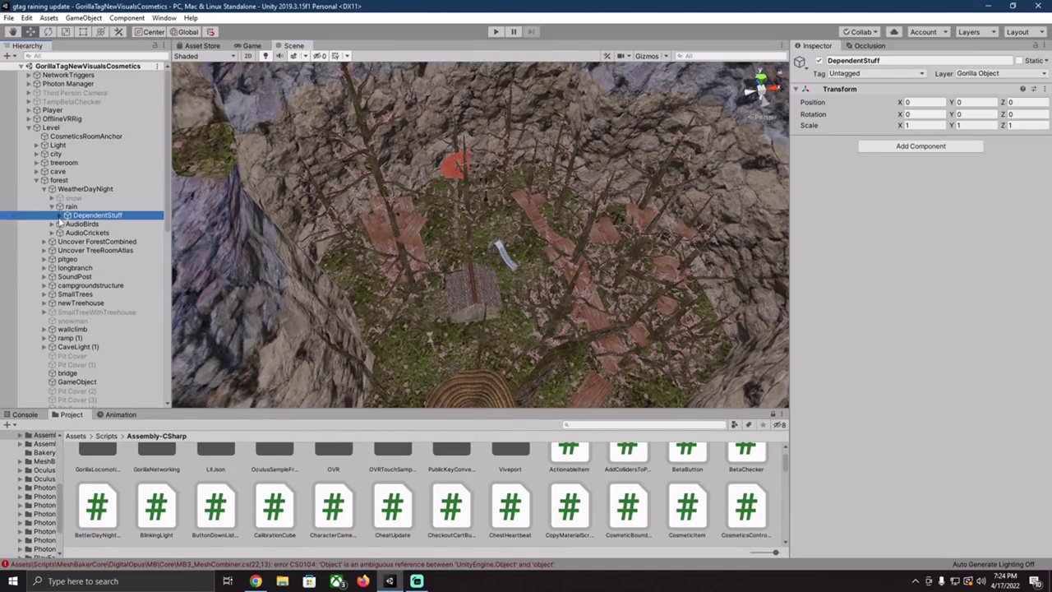
{"action": "left_click", "coordinate": [60, 215]}
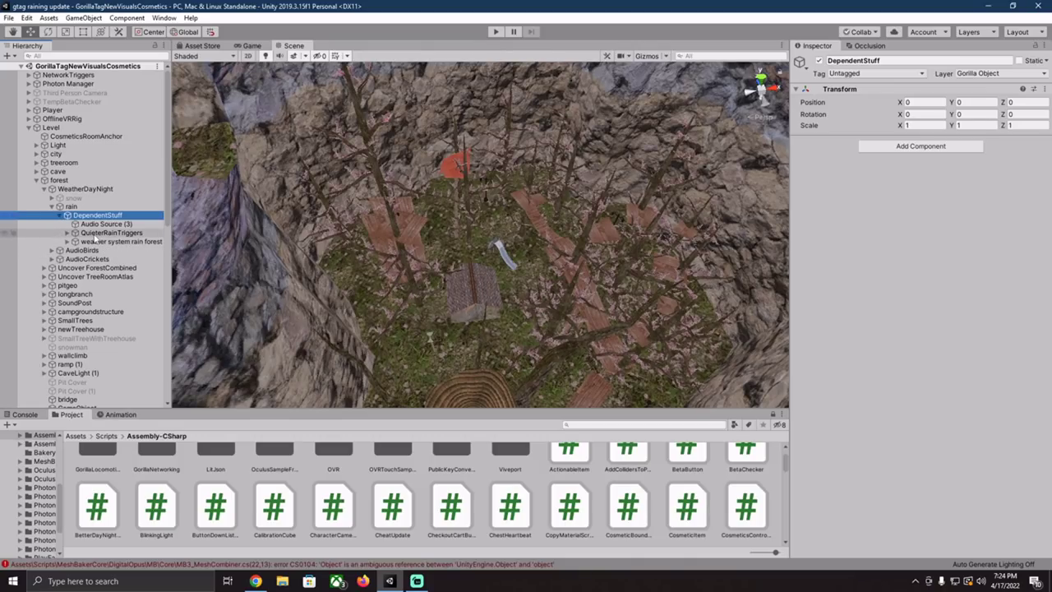
{"action": "left_click", "coordinate": [75, 235]}
{"action": "left_click", "coordinate": [69, 234]}
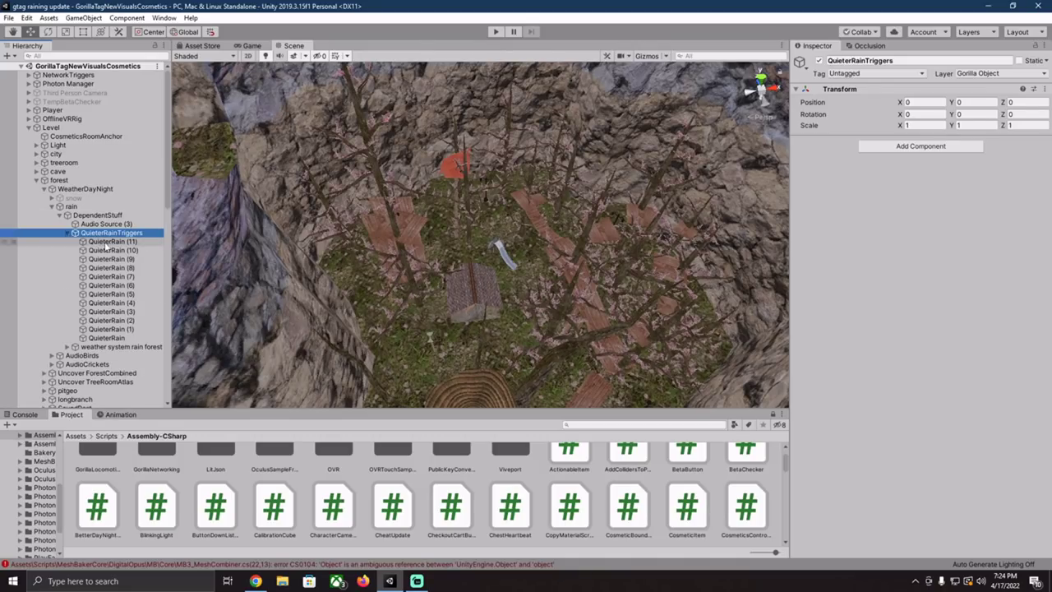
{"action": "key", "text": "Down"}
{"action": "key", "text": "Down"}
{"action": "key", "text": "Down"}
{"action": "key", "text": "Down"}
{"action": "key", "text": "Down"}
{"action": "key", "text": "f"}
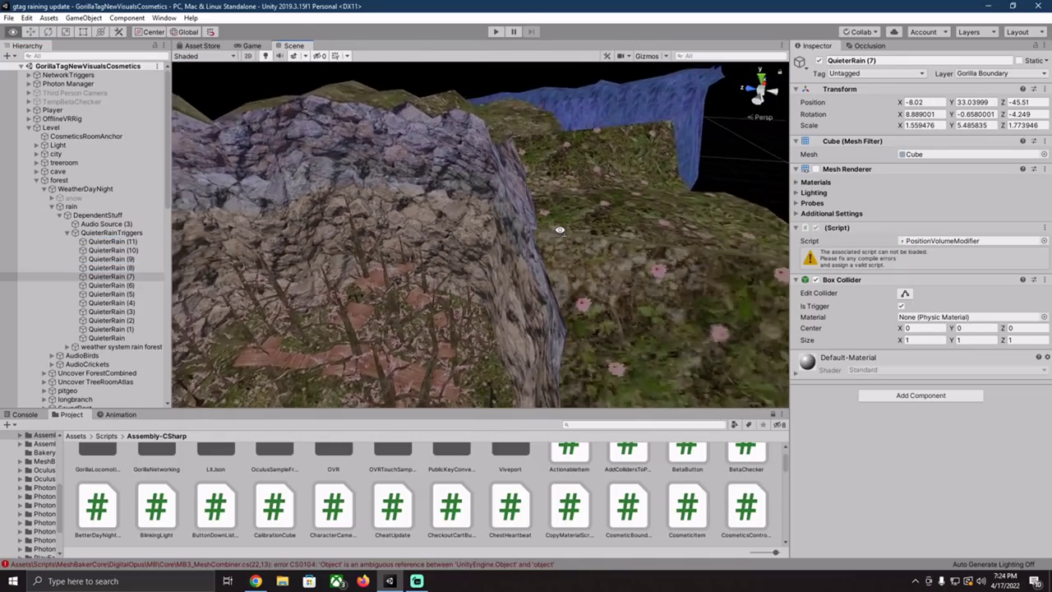
{"action": "mouse_move", "coordinate": [559, 230]}
{"action": "right_mouse_down"}
{"action": "mouse_move", "coordinate": [662, 320]}
{"action": "mouse_move", "coordinate": [556, 272]}
{"action": "right_mouse_up"}
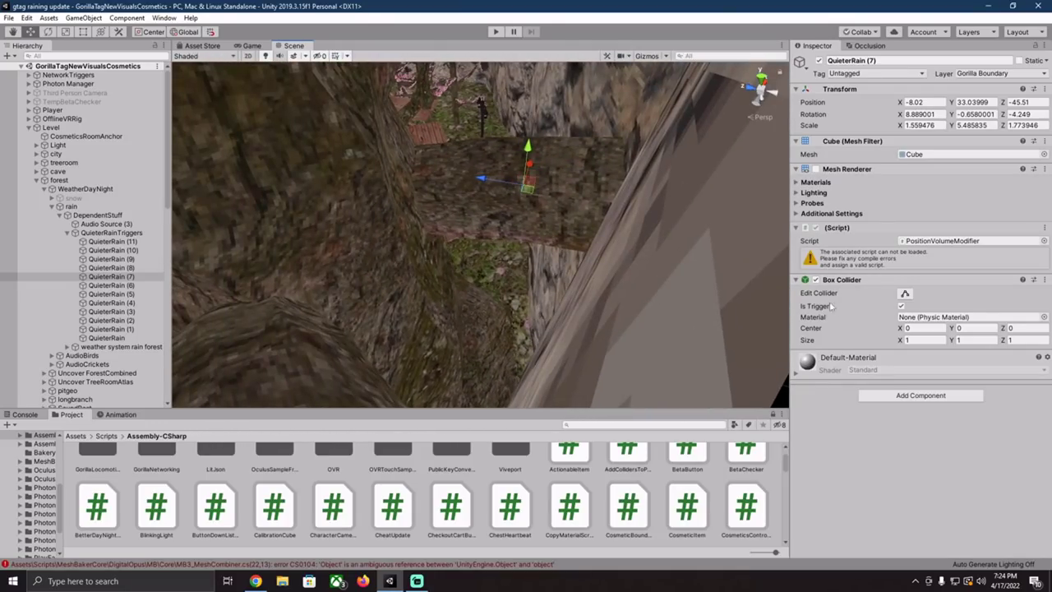
{"action": "left_click", "coordinate": [67, 233]}
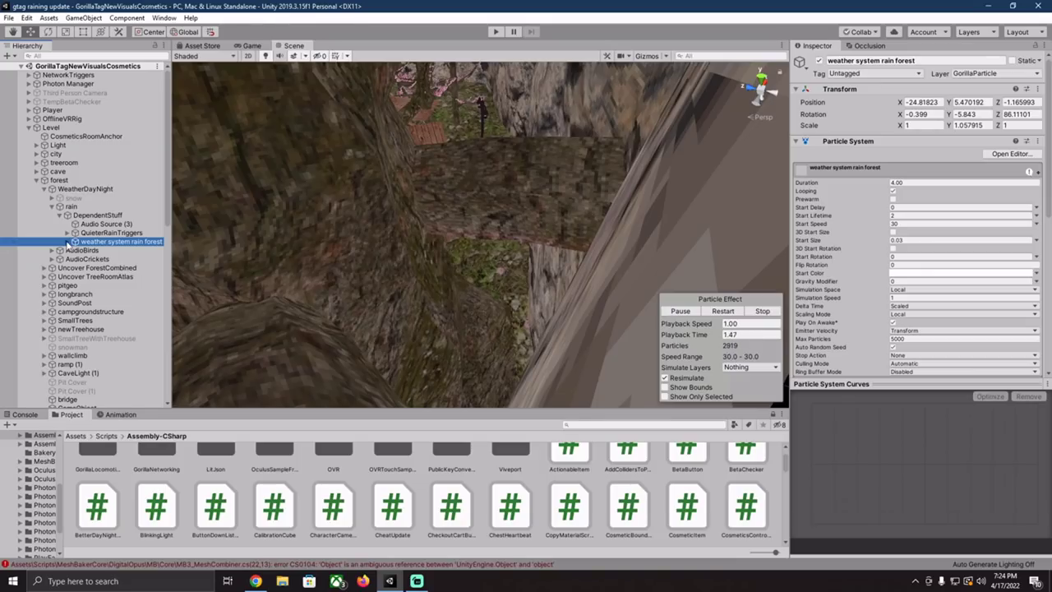
- Expand the rain forest particle system and its geo group, then look up into the falling rain
{"action": "left_click", "coordinate": [66, 242]}
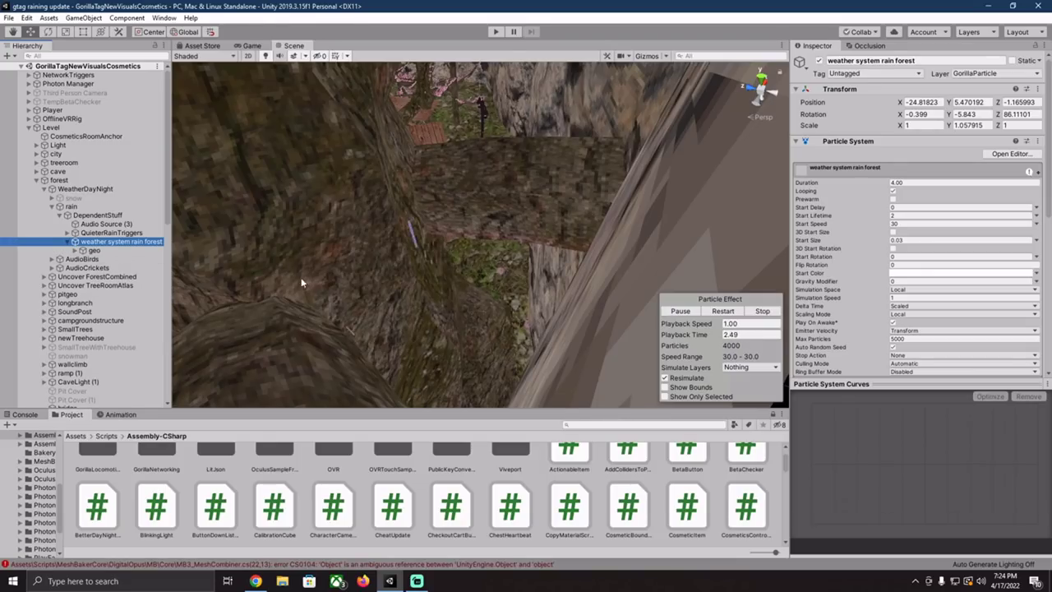
{"action": "left_click", "coordinate": [75, 250]}
{"action": "right_click_drag", "start_coordinate": [482, 318], "coordinate": [358, 85]}
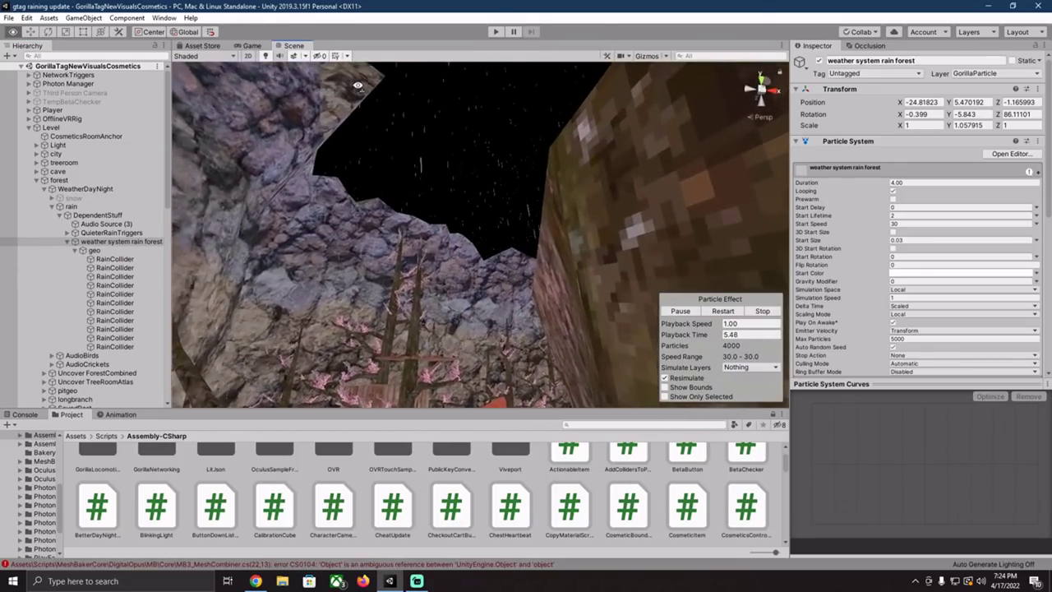
{"action": "mouse_move", "coordinate": [357, 86]}
{"action": "right_mouse_down"}
{"action": "mouse_move", "coordinate": [138, 102]}
{"action": "mouse_move", "coordinate": [276, 192]}
{"action": "right_mouse_up"}
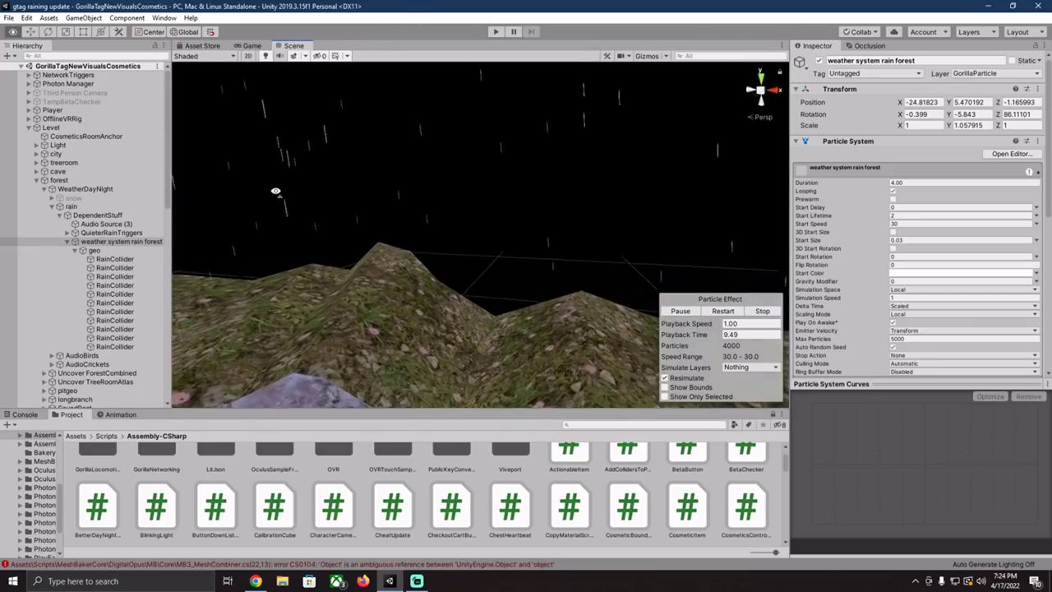
{"action": "right_click_drag", "start_coordinate": [275, 192], "coordinate": [122, 134]}
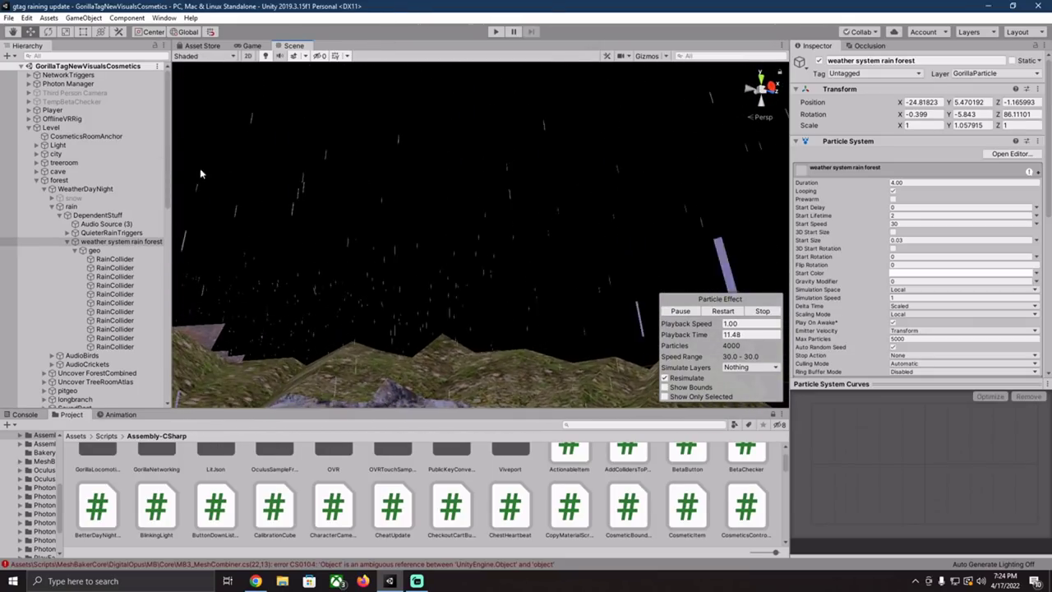
- Fly along the rock wall in a maximized Scene view, then frame the first RainCollider
{"action": "key", "text": "shift+space"}
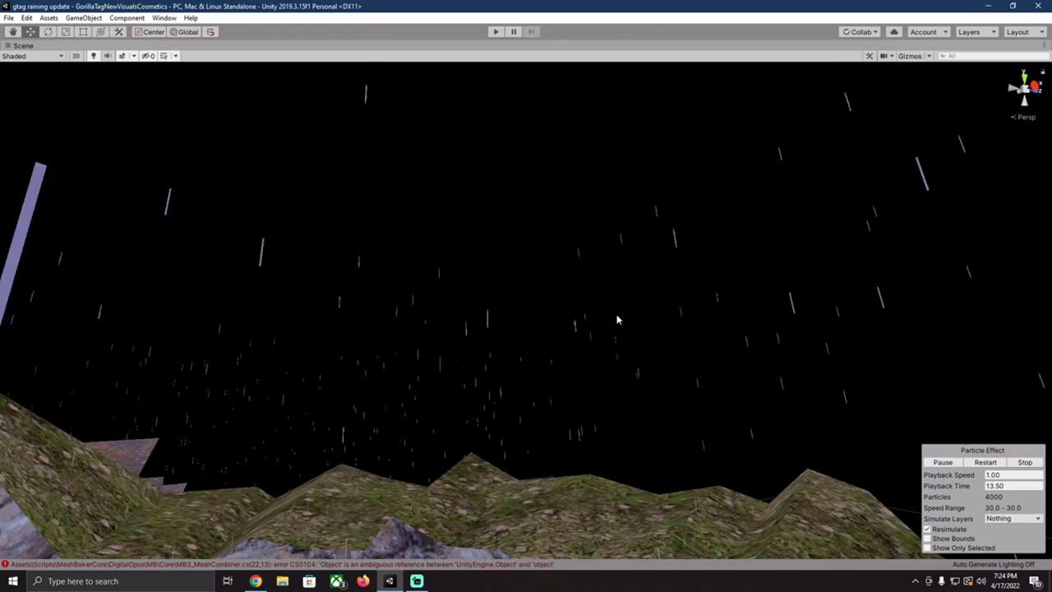
{"action": "right_click_drag", "start_coordinate": [620, 311], "coordinate": [289, 397]}
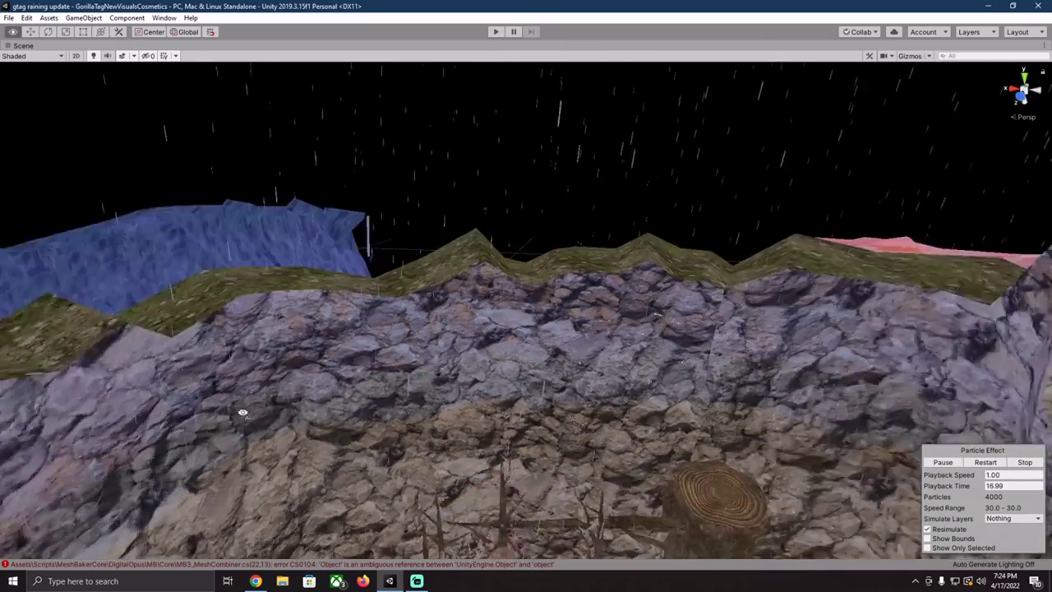
{"action": "right_click_drag", "start_coordinate": [289, 397], "coordinate": [247, 400]}
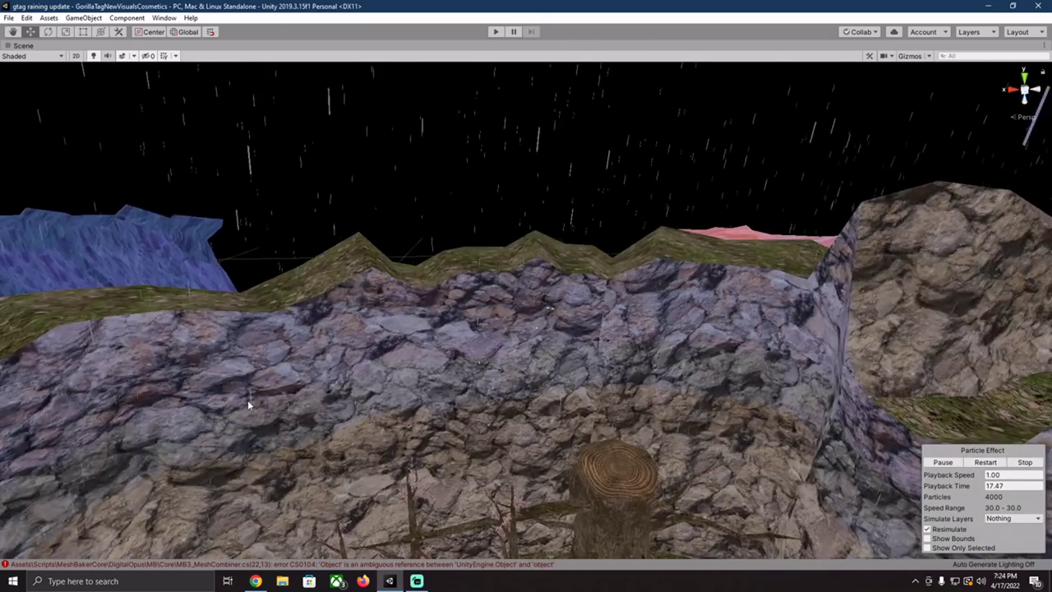
{"action": "key", "text": "shift+space"}
{"action": "double_click", "coordinate": [152, 259]}
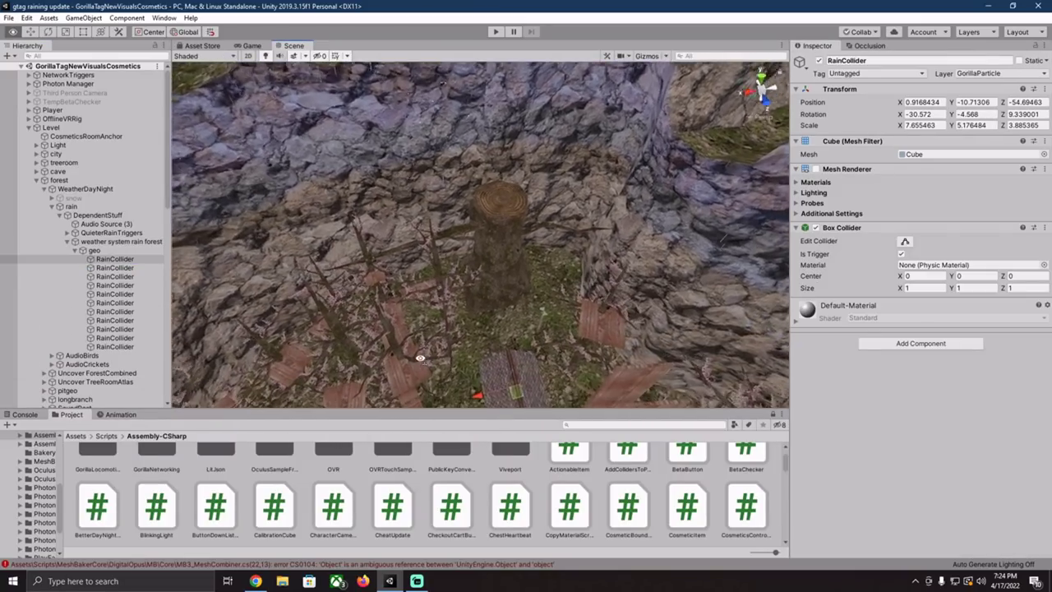
- Inspect the second and fourth RainColliders around the hut and a tree trunk
{"action": "mouse_move", "coordinate": [440, 407]}
{"action": "right_mouse_down"}
{"action": "mouse_move", "coordinate": [793, 302]}
{"action": "mouse_move", "coordinate": [341, 207]}
{"action": "right_mouse_up"}
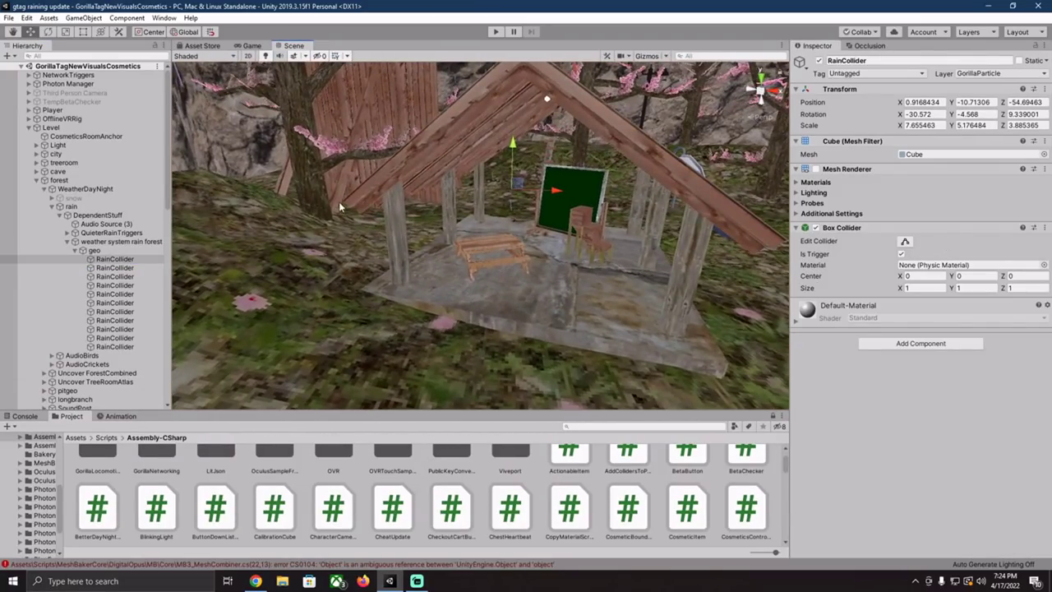
{"action": "left_click", "coordinate": [121, 267]}
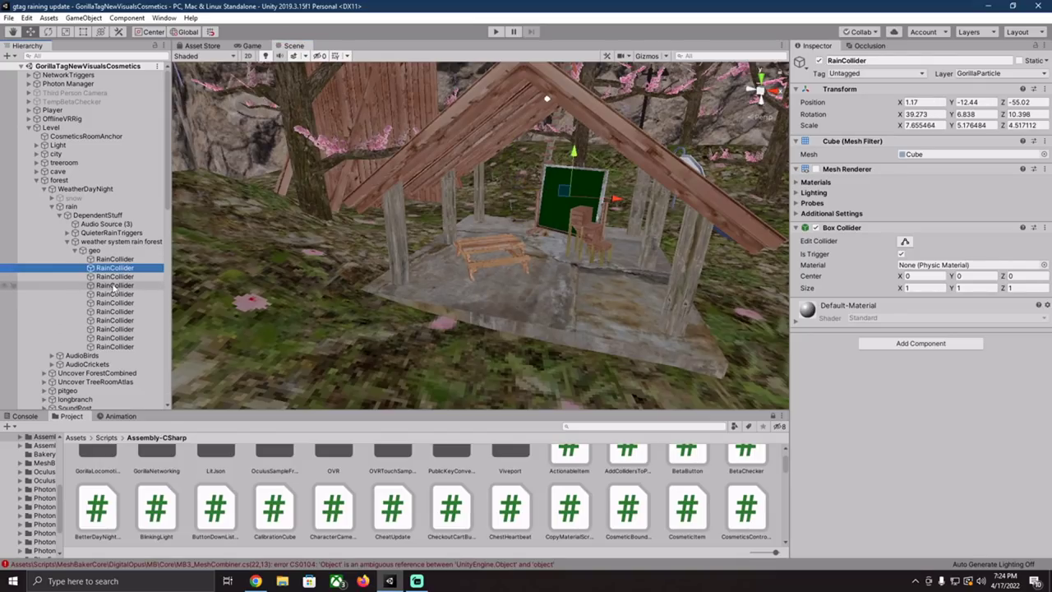
{"action": "left_click", "coordinate": [115, 286]}
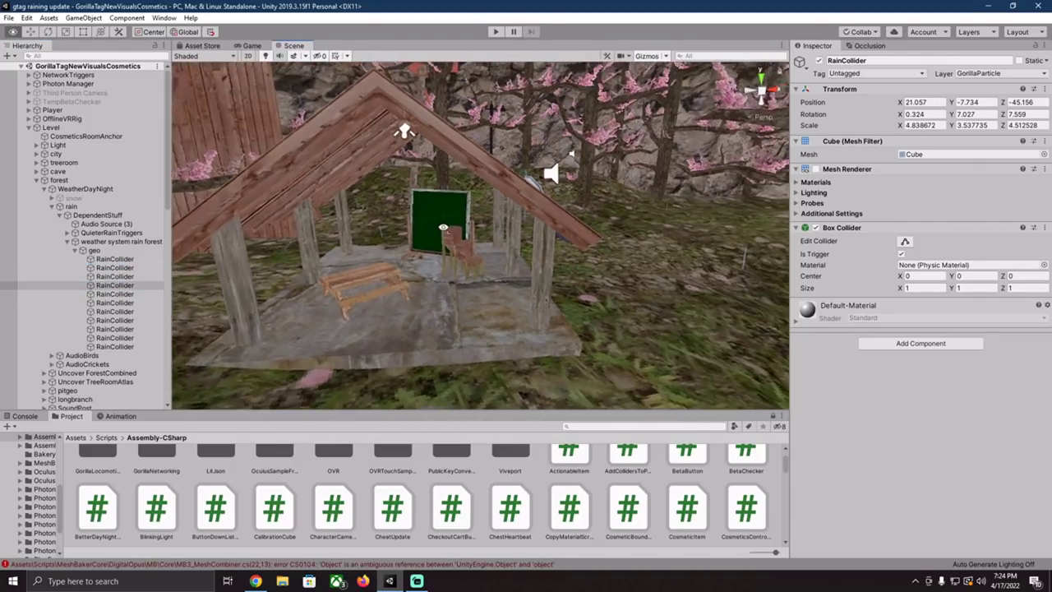
{"action": "mouse_move", "coordinate": [575, 165]}
{"action": "right_mouse_down"}
{"action": "mouse_move", "coordinate": [505, 256]}
{"action": "mouse_move", "coordinate": [447, 275]}
{"action": "right_mouse_up"}
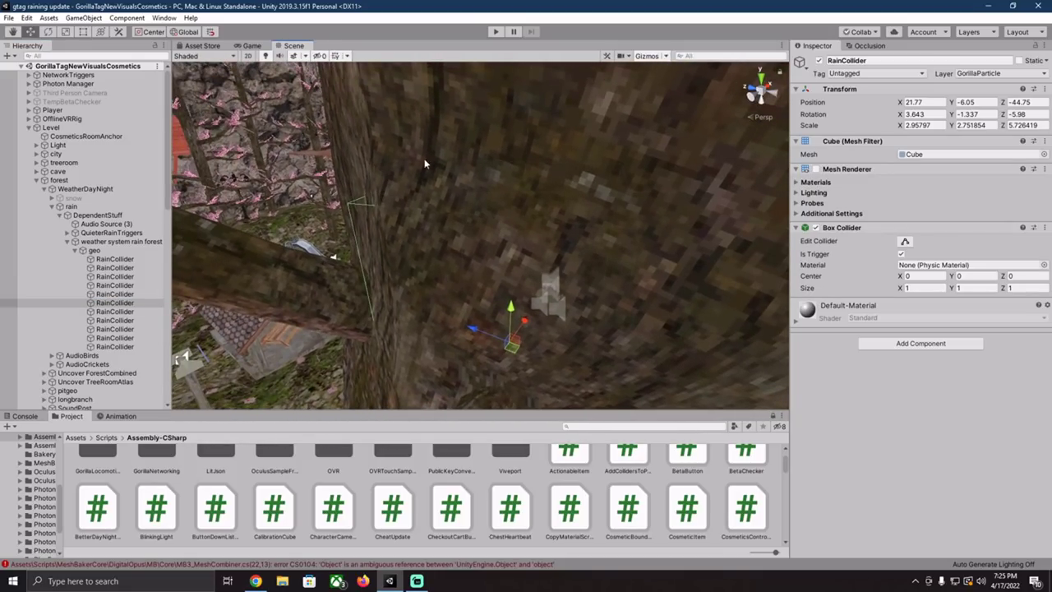
- Frame the last RainCollider, then step back up through the colliders near the tiled roof
{"action": "scroll", "coordinate": [439, 205], "scroll_direction": "down", "scroll_amount": 3}
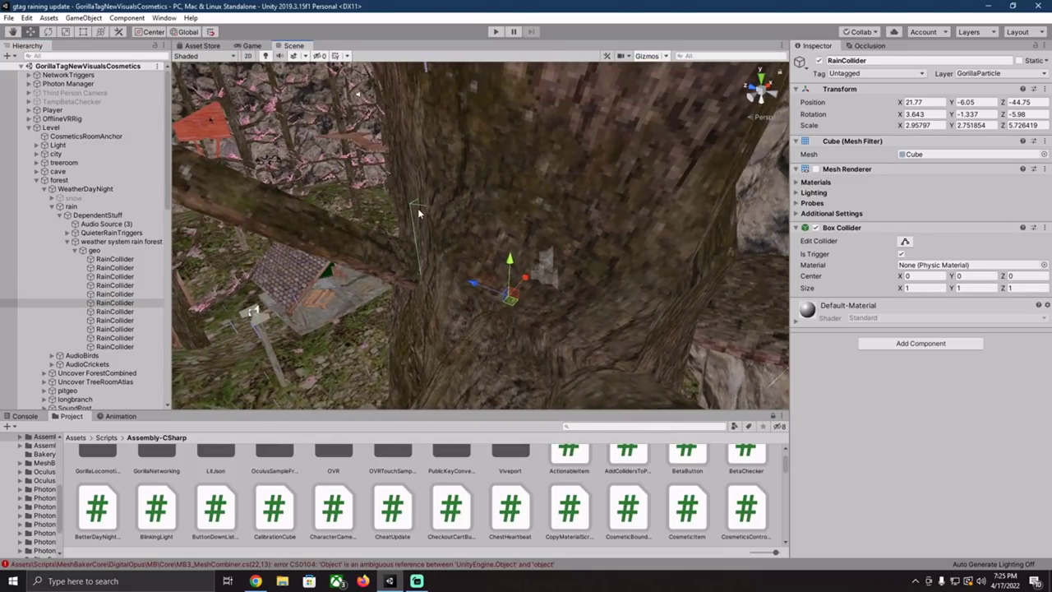
{"action": "right_click_drag", "start_coordinate": [425, 159], "coordinate": [445, 121]}
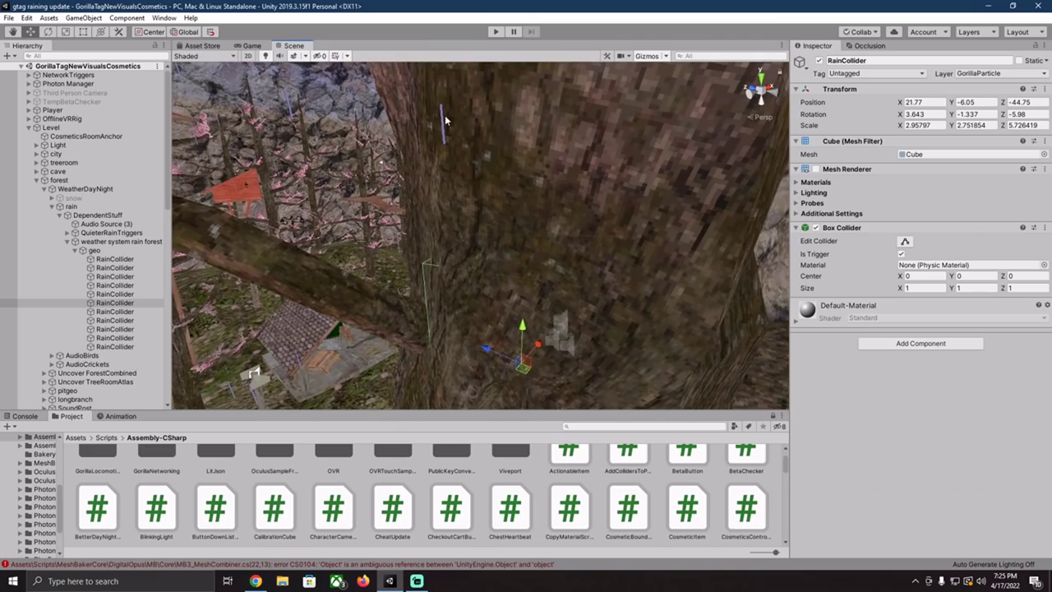
{"action": "double_click", "coordinate": [115, 346]}
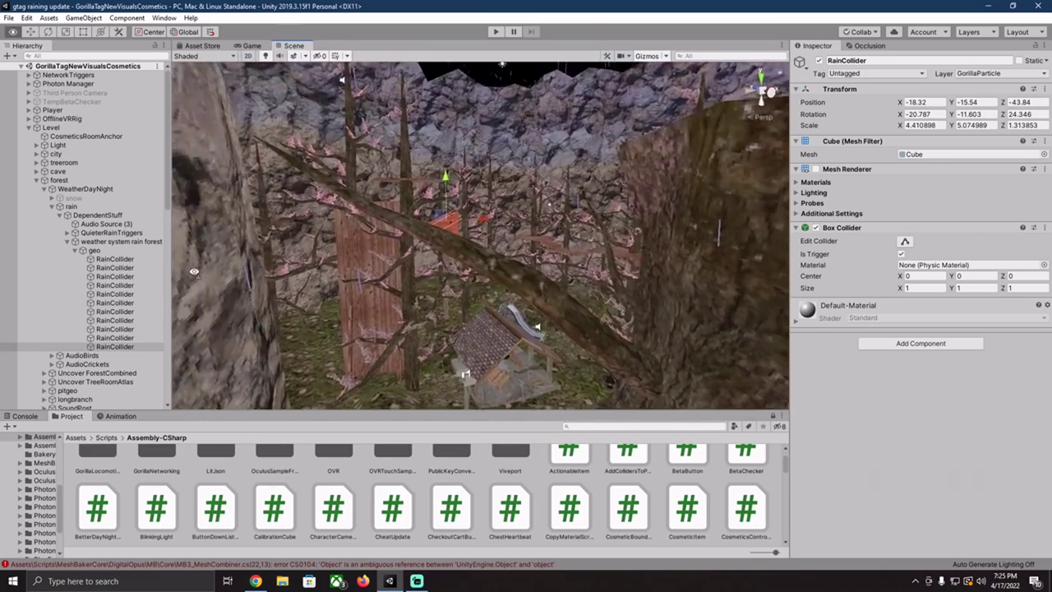
{"action": "right_click_drag", "start_coordinate": [174, 247], "coordinate": [349, 344]}
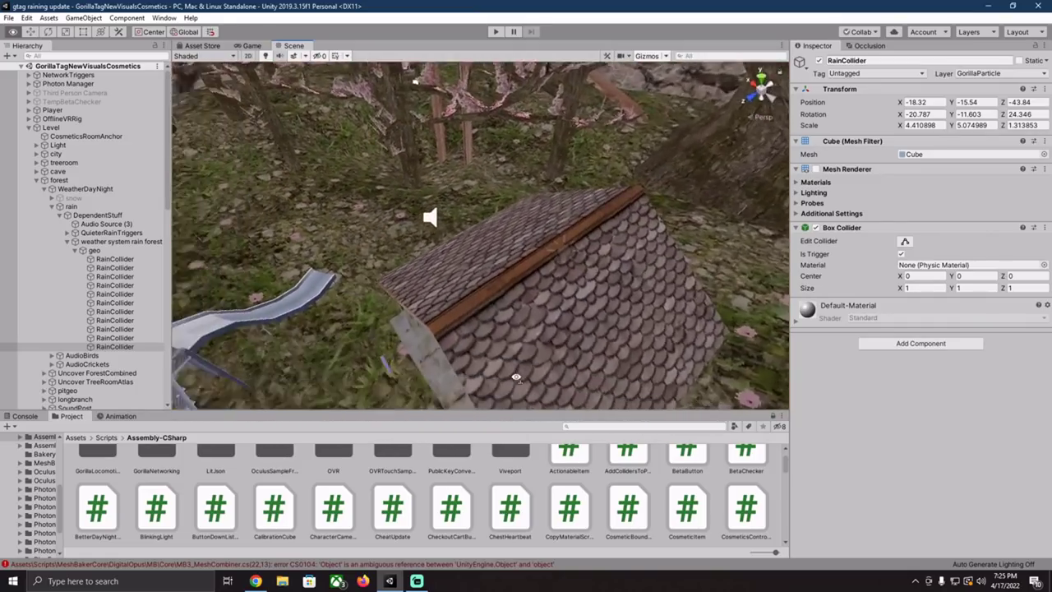
{"action": "right_click_drag", "start_coordinate": [462, 207], "coordinate": [144, 366]}
{"action": "key", "text": "Up"}
{"action": "key", "text": "Up"}
{"action": "key", "text": "Up"}
{"action": "key", "text": "Up"}
{"action": "key", "text": "Up"}
{"action": "key", "text": "Up"}
{"action": "key", "text": "Up"}
{"action": "key", "text": "Up"}
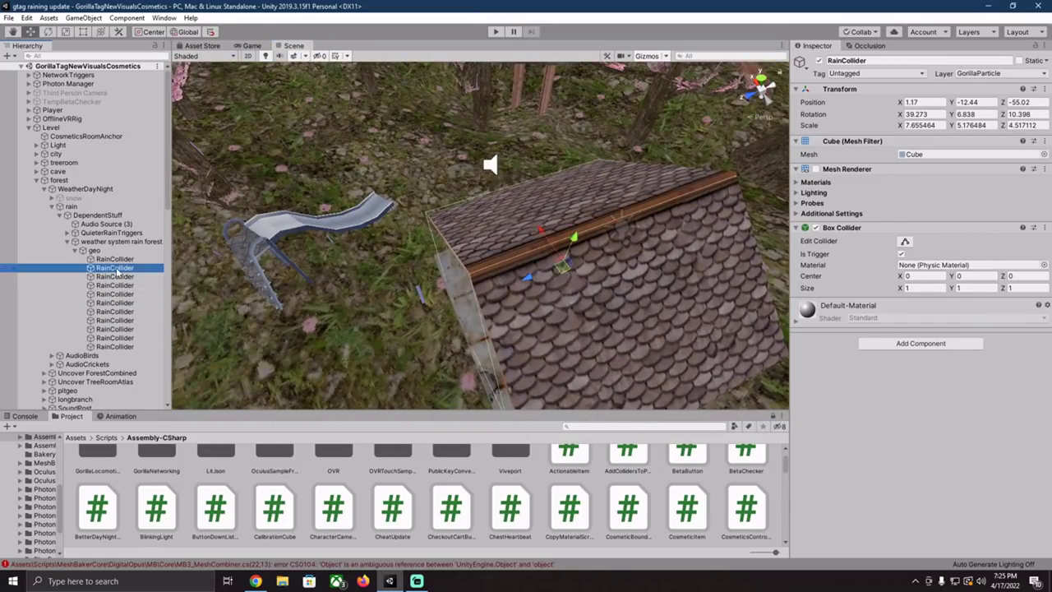
{"action": "key", "text": "Up"}
- Shift-select the first ten RainColliders and fly around their outlines by the shelter and tree trunk
{"action": "key", "text": "shift+Down"}
{"action": "key", "text": "shift+Down"}
{"action": "key", "text": "shift+Down"}
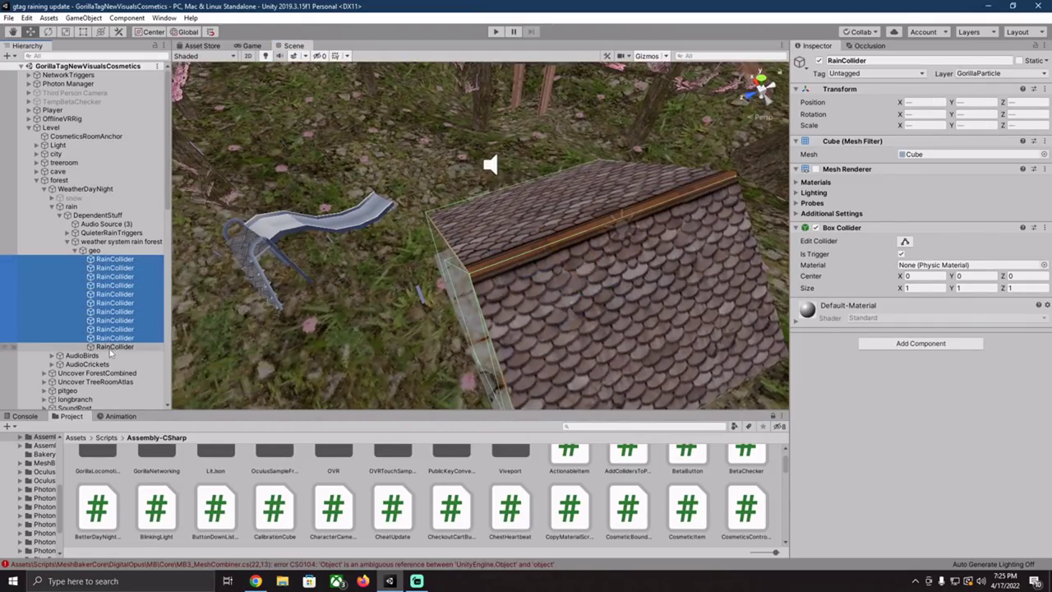
{"action": "mouse_move", "coordinate": [188, 345]}
{"action": "right_mouse_down"}
{"action": "mouse_move", "coordinate": [23, 198]}
{"action": "mouse_move", "coordinate": [315, 194]}
{"action": "right_mouse_up"}
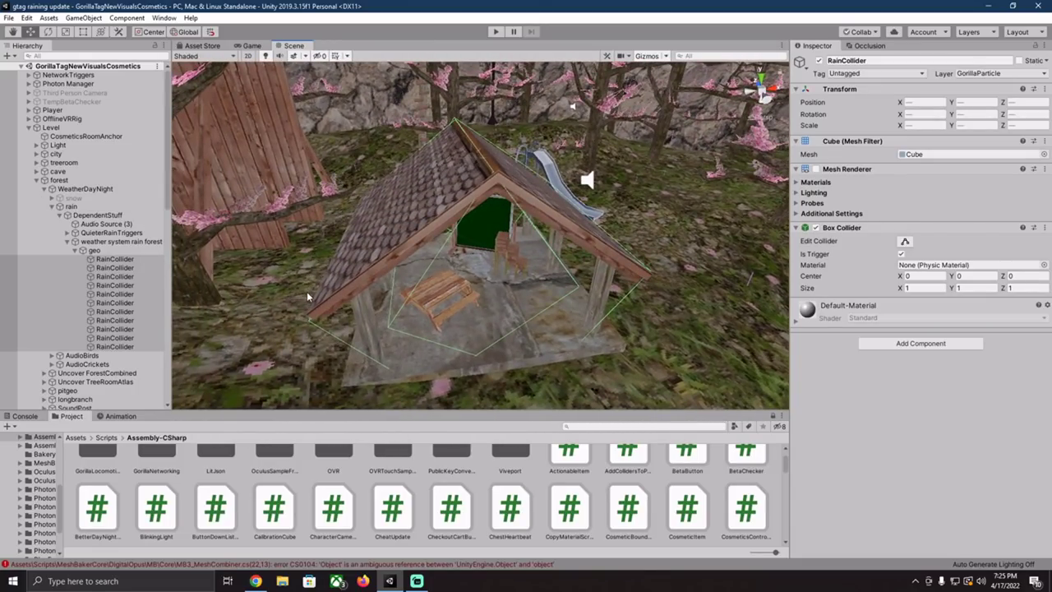
{"action": "mouse_move", "coordinate": [306, 291]}
{"action": "right_mouse_down"}
{"action": "mouse_move", "coordinate": [566, 256]}
{"action": "mouse_move", "coordinate": [492, 249]}
{"action": "right_mouse_up"}
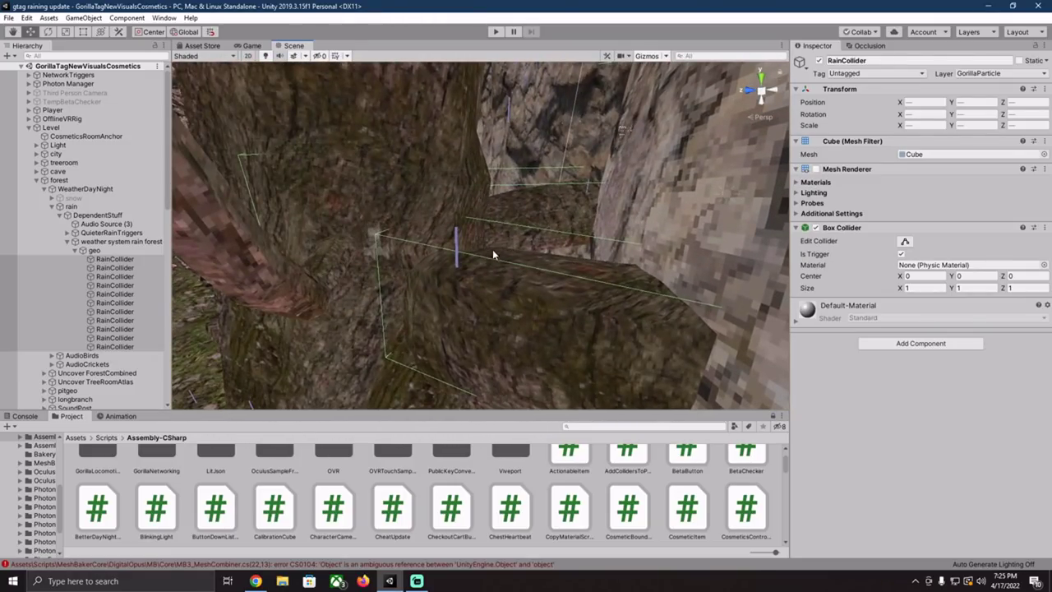
{"action": "right_click_drag", "start_coordinate": [589, 249], "coordinate": [567, 247]}
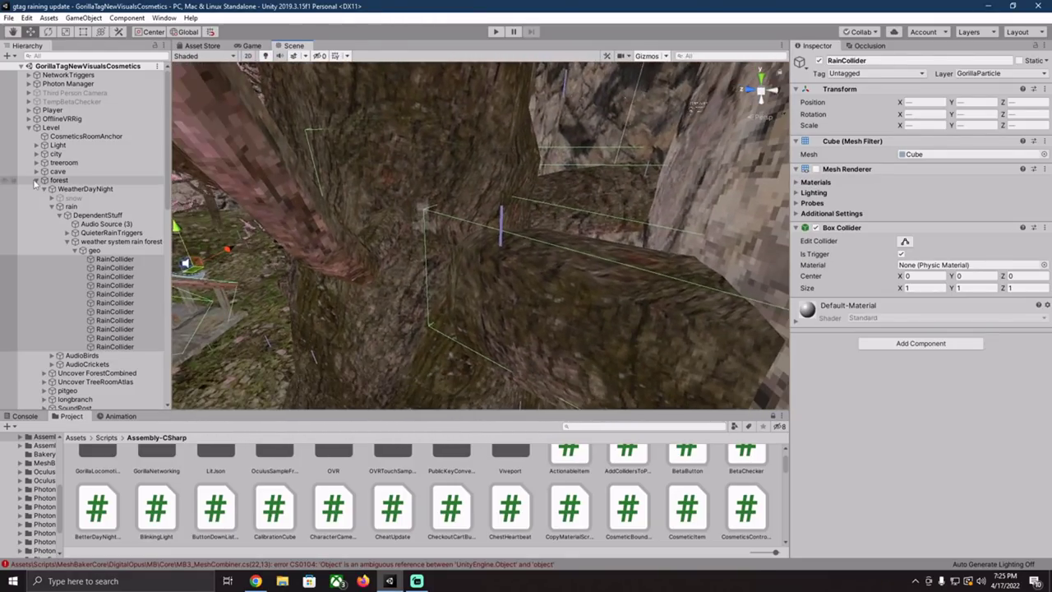
- Collapse forest, expand mountain > Weather, and frame snow (1) across the whole mountain
{"action": "left_click", "coordinate": [36, 180]}
{"action": "left_click", "coordinate": [36, 198]}
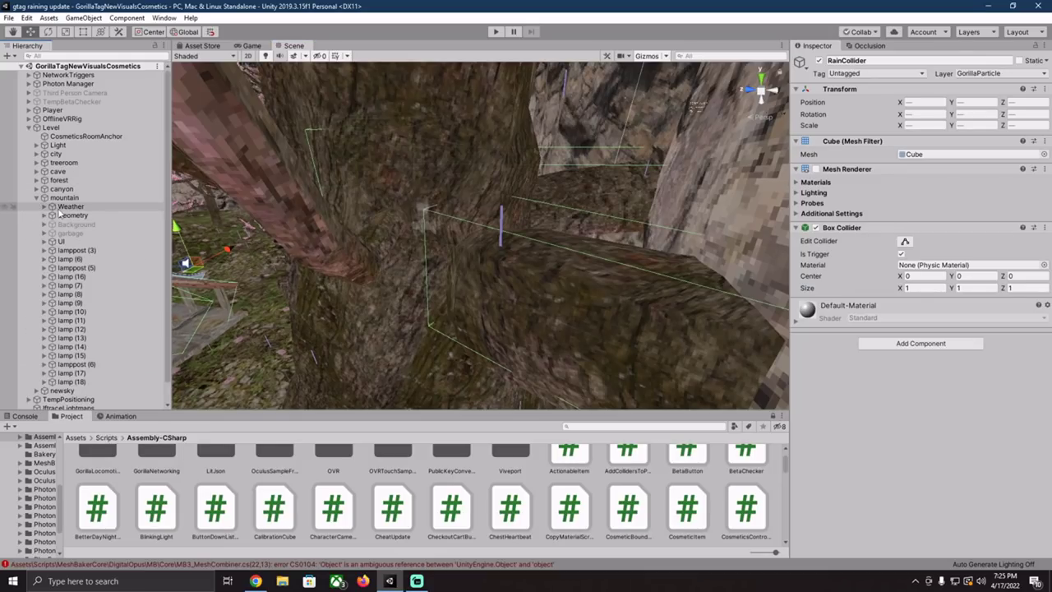
{"action": "left_click", "coordinate": [44, 206]}
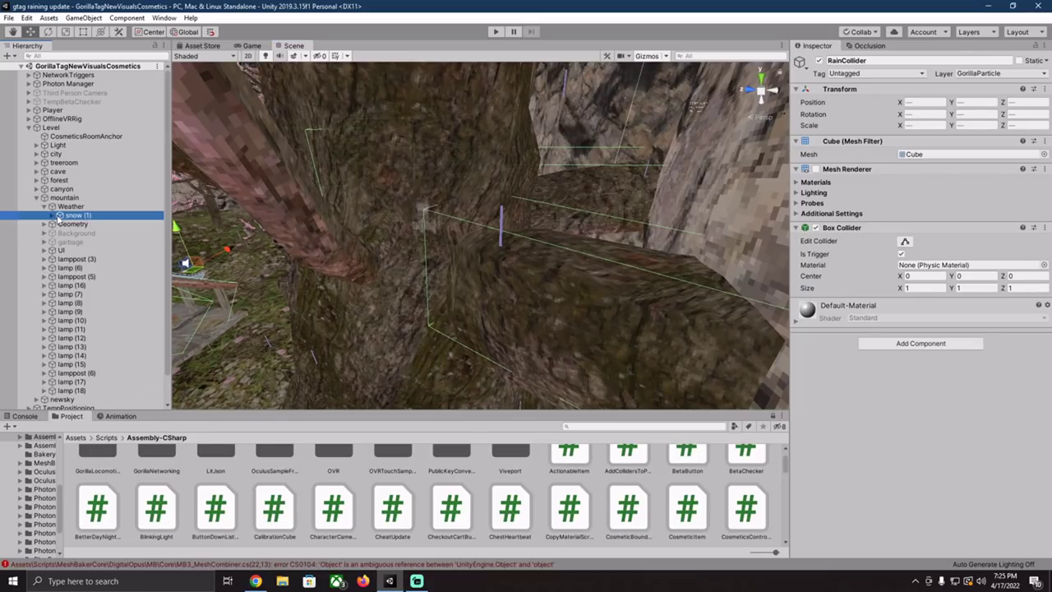
{"action": "double_click", "coordinate": [74, 216]}
{"action": "mouse_move", "coordinate": [329, 116]}
{"action": "right_mouse_down"}
{"action": "mouse_move", "coordinate": [334, 204]}
{"action": "mouse_move", "coordinate": [283, 352]}
{"action": "right_mouse_up"}
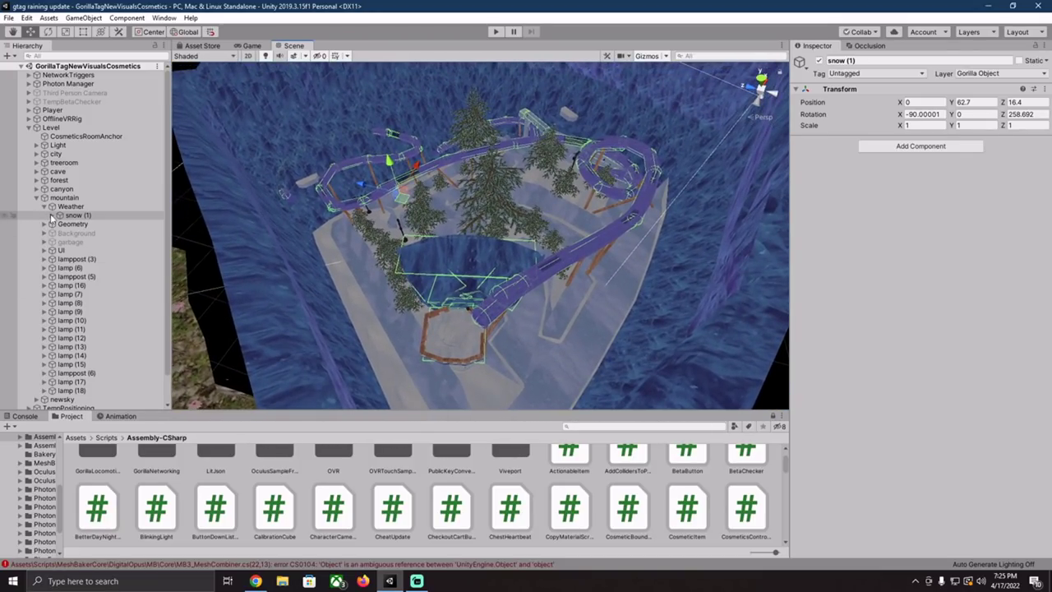
- Select weather system mountain snow and fly past the blue ramp and purple tube track while it plays
{"action": "left_click", "coordinate": [51, 216]}
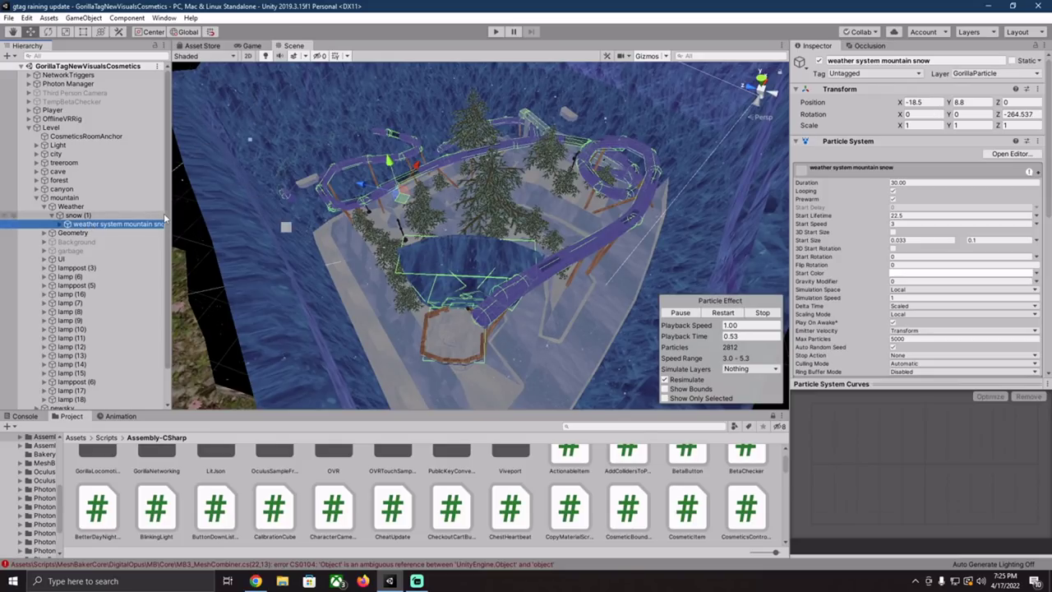
{"action": "mouse_move", "coordinate": [394, 247]}
{"action": "right_mouse_down"}
{"action": "mouse_move", "coordinate": [406, 168]}
{"action": "mouse_move", "coordinate": [339, 301]}
{"action": "right_mouse_up"}
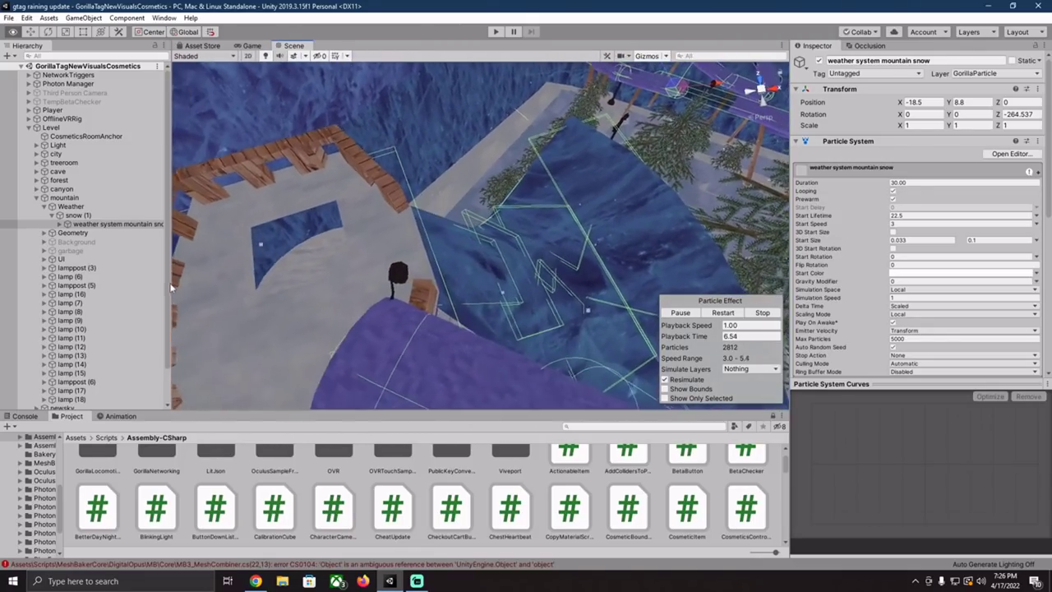
{"action": "right_click_drag", "start_coordinate": [339, 301], "coordinate": [478, 280]}
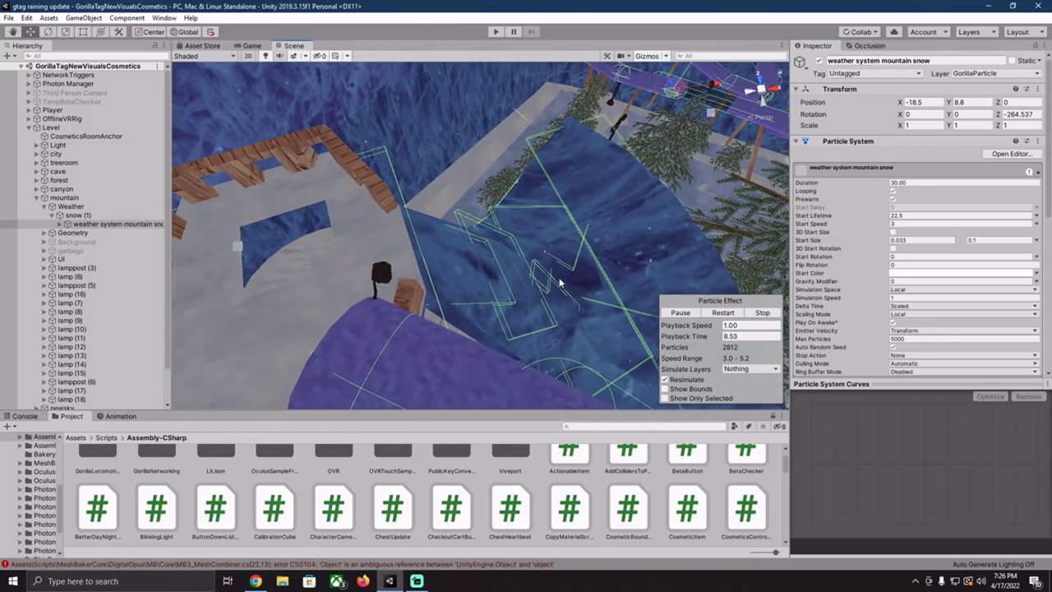
{"action": "mouse_move", "coordinate": [750, 202]}
{"action": "right_mouse_down"}
{"action": "mouse_move", "coordinate": [817, 77]}
{"action": "mouse_move", "coordinate": [1038, 64]}
{"action": "mouse_move", "coordinate": [54, 555]}
{"action": "mouse_move", "coordinate": [10, 151]}
{"action": "mouse_move", "coordinate": [364, 47]}
{"action": "mouse_move", "coordinate": [204, 134]}
{"action": "right_mouse_up"}
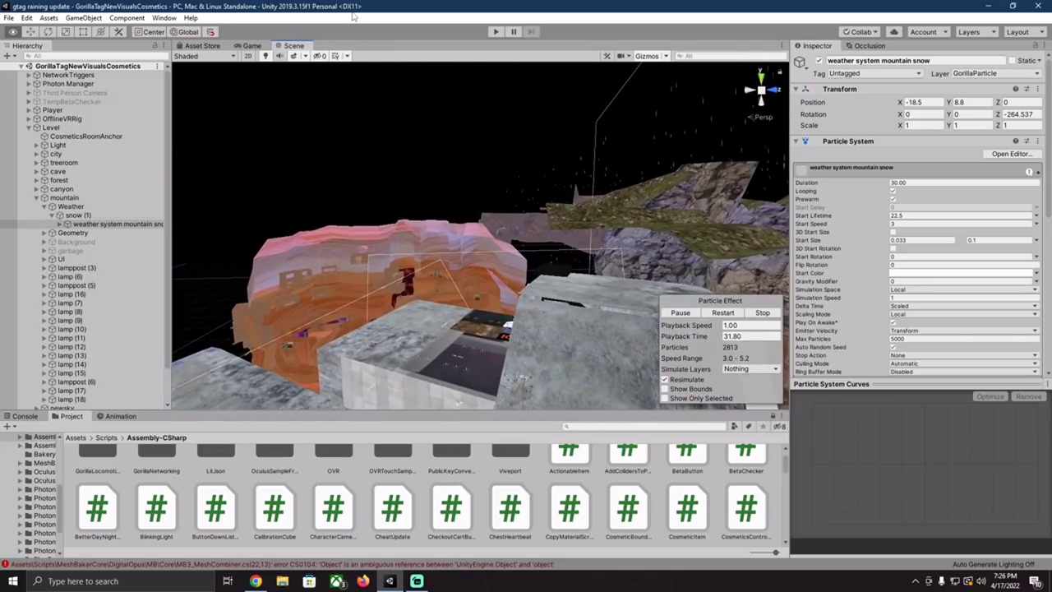
- Briefly open the canyon and cave groups, then expand city and frame its CosmeticsRoomAnchor
{"action": "left_click", "coordinate": [35, 197]}
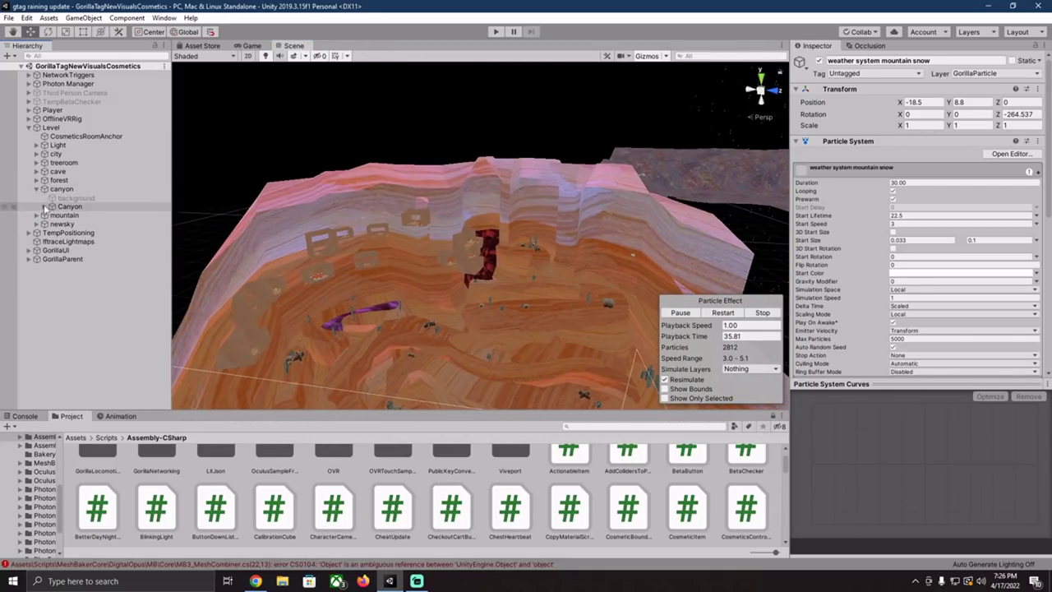
{"action": "left_click", "coordinate": [45, 206]}
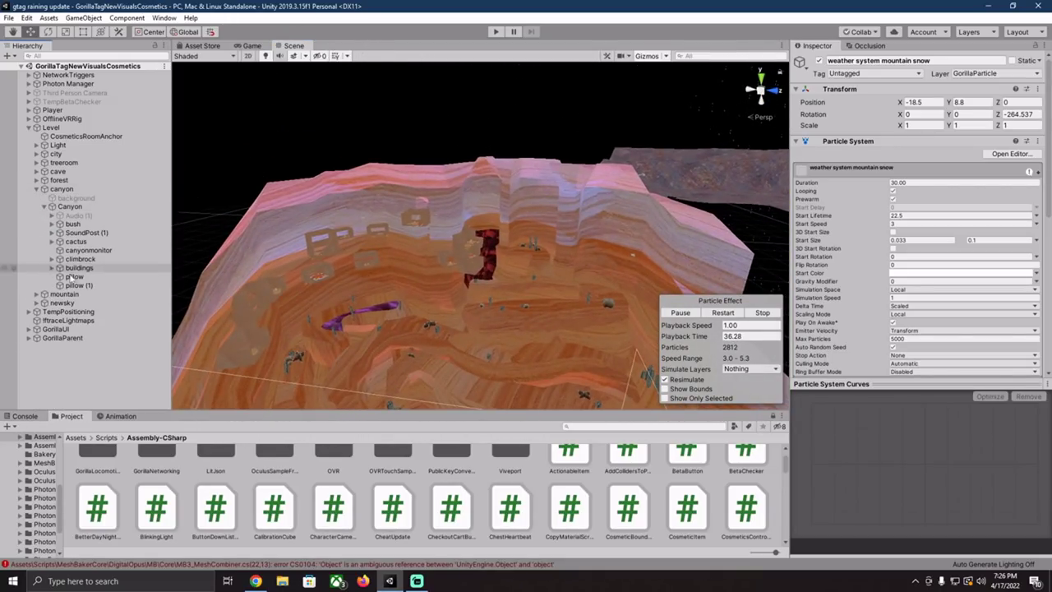
{"action": "left_click", "coordinate": [36, 190]}
{"action": "left_click", "coordinate": [36, 171]}
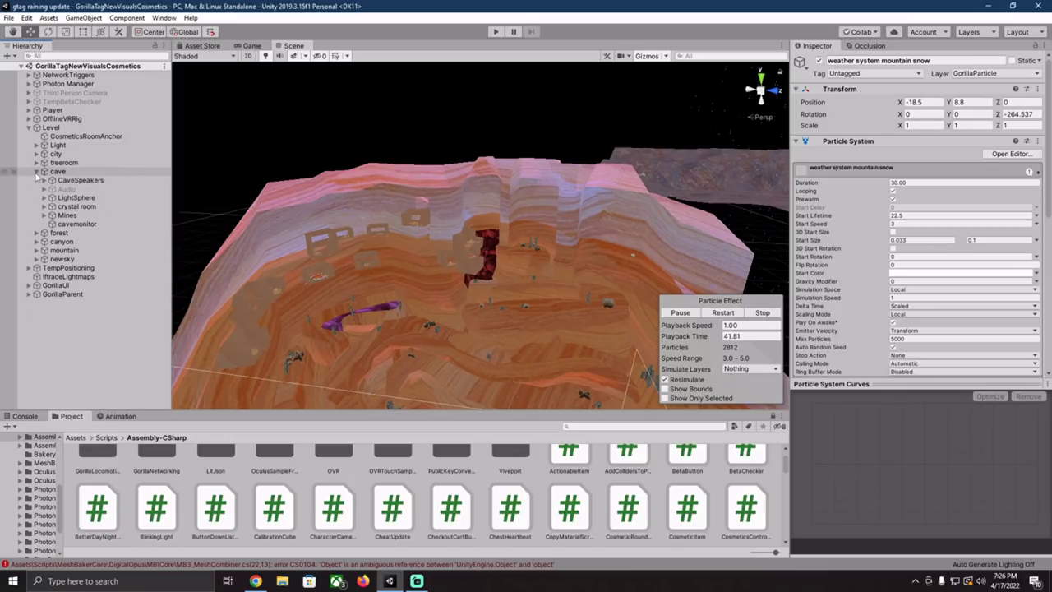
{"action": "left_click", "coordinate": [36, 171]}
{"action": "left_click", "coordinate": [36, 154]}
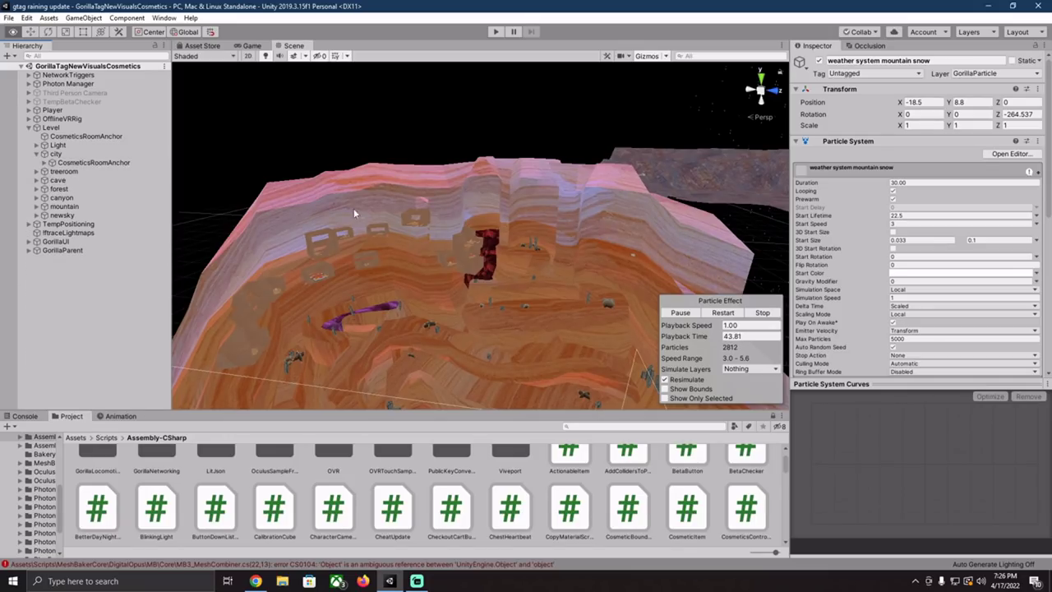
{"action": "double_click", "coordinate": [93, 162]}
- Enable the Outside object under CosmeticsRoomAnchor's rain and orbit over the dark outdoor area
{"action": "left_click", "coordinate": [45, 163]}
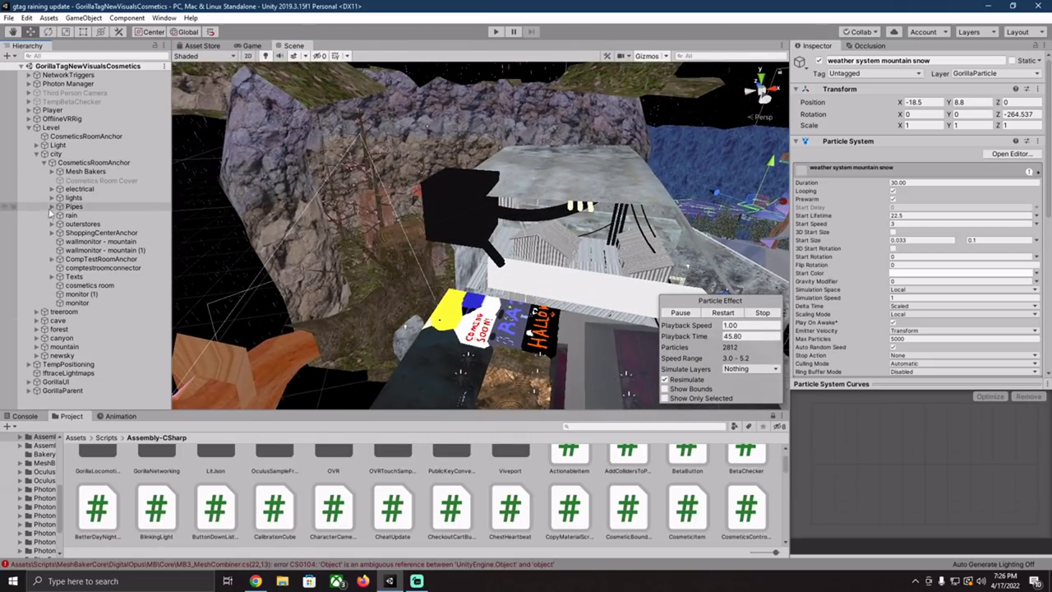
{"action": "left_click", "coordinate": [52, 214]}
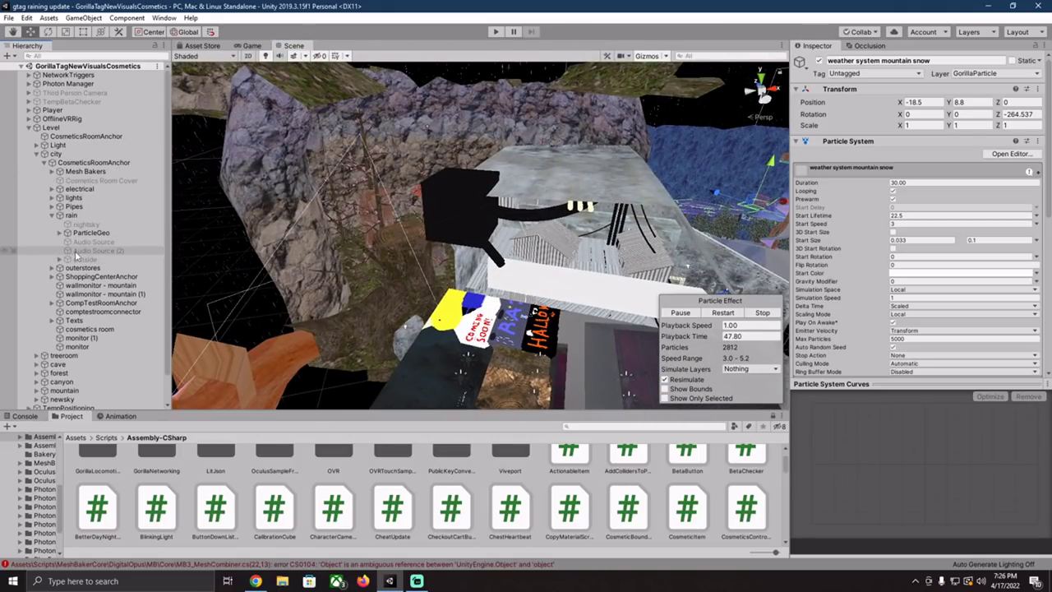
{"action": "left_click", "coordinate": [78, 259]}
{"action": "left_click", "coordinate": [818, 60]}
{"action": "mouse_move", "coordinate": [526, 205]}
{"action": "right_mouse_down"}
{"action": "mouse_move", "coordinate": [586, 150]}
{"action": "mouse_move", "coordinate": [718, 244]}
{"action": "mouse_move", "coordinate": [741, 539]}
{"action": "mouse_move", "coordinate": [929, 7]}
{"action": "right_mouse_up"}
- Disable Outside again and swing the view down over the boardwalk, slide and forest clearing
{"action": "left_click", "coordinate": [819, 61]}
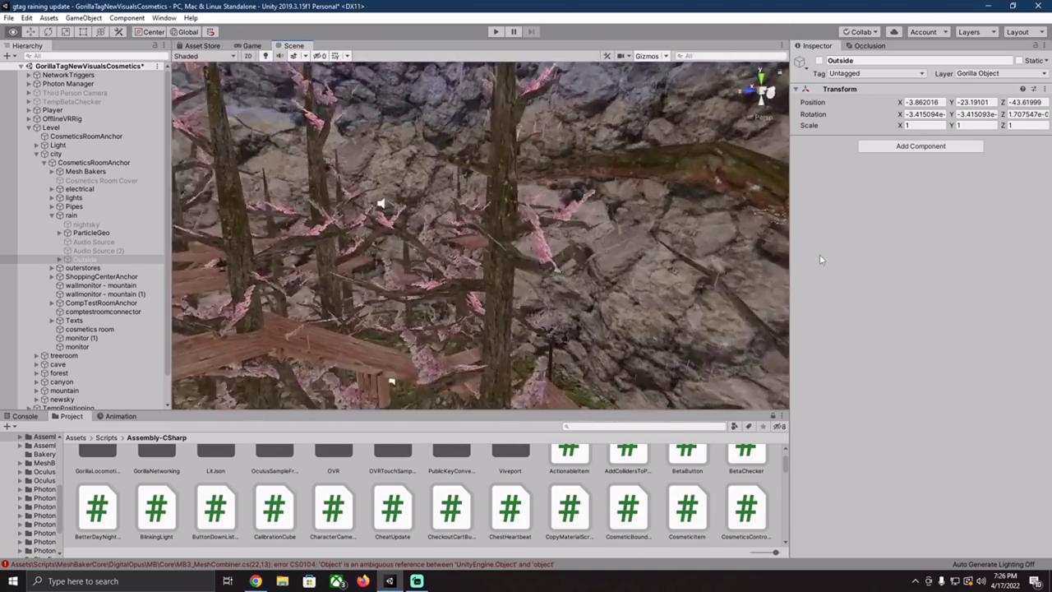
{"action": "right_click_drag", "start_coordinate": [383, 206], "coordinate": [675, 341]}
{"action": "left_click_drag", "start_coordinate": [660, 342], "coordinate": [618, 361], "text": "alt"}
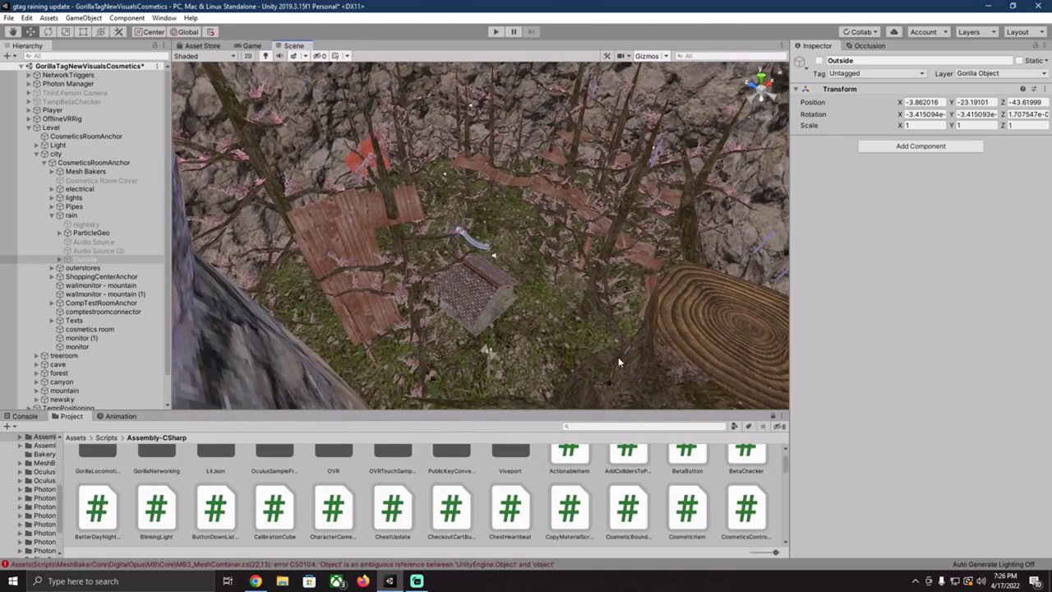